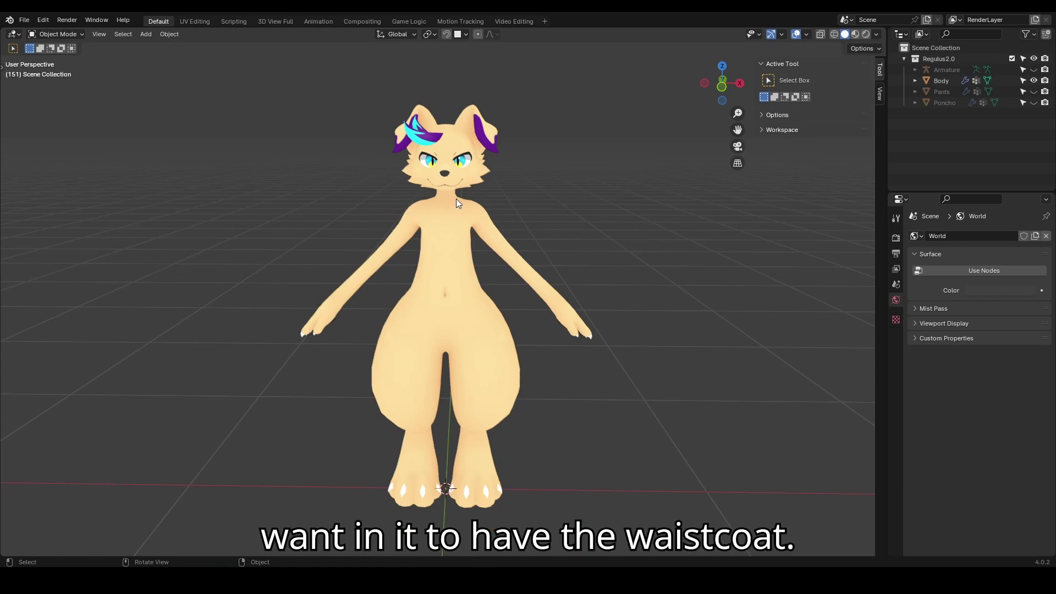
Show the Pants and Poncho on the avatar to preview its default outfit, and hide both again
middle_drag(509, 200, 553, 192)
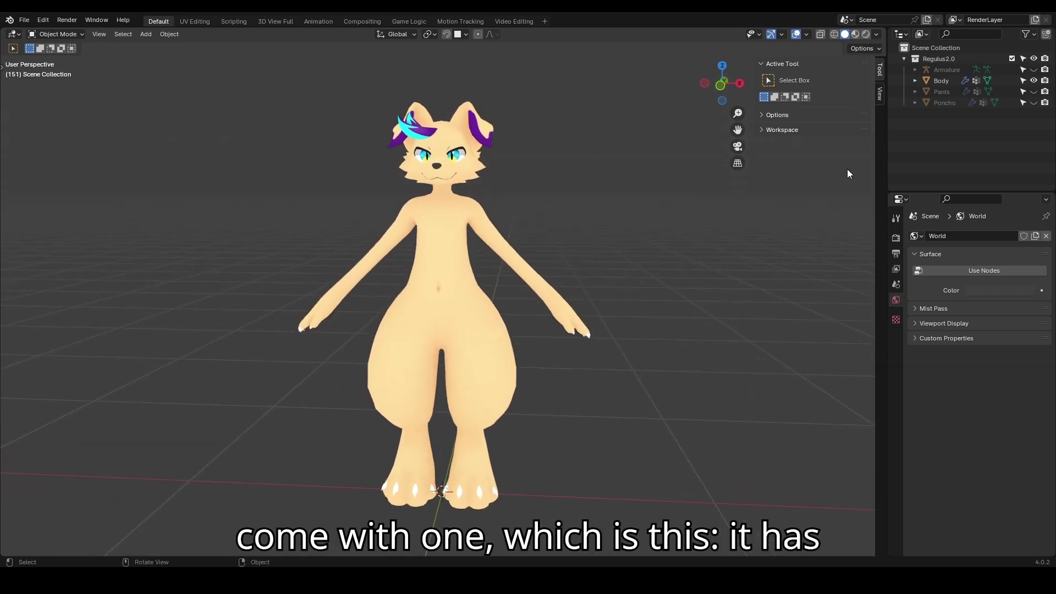
click(1033, 92)
click(1034, 102)
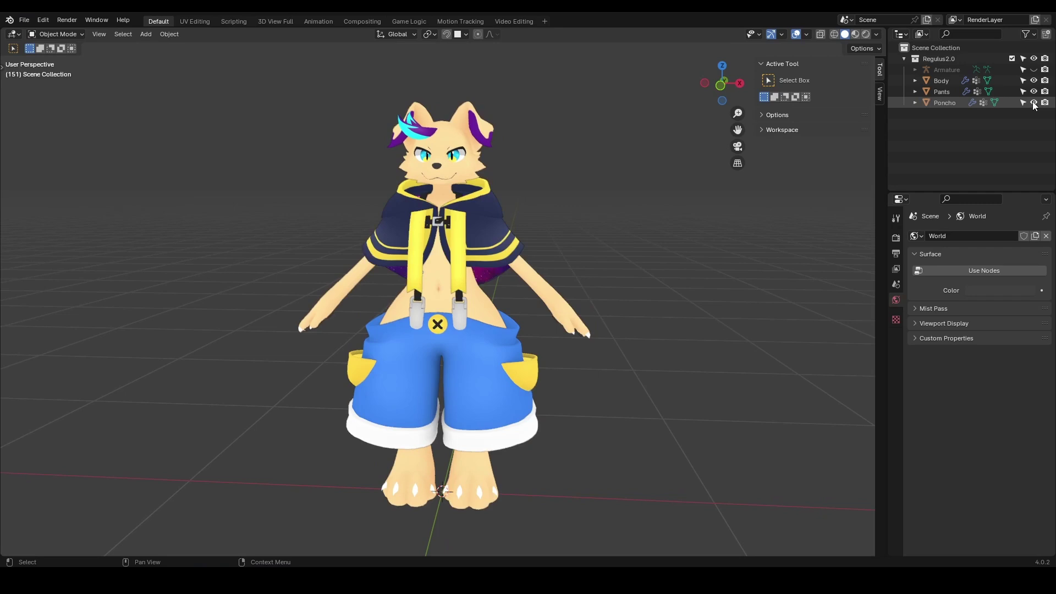
click(1034, 91)
click(1034, 102)
middle_drag(639, 186, 649, 189)
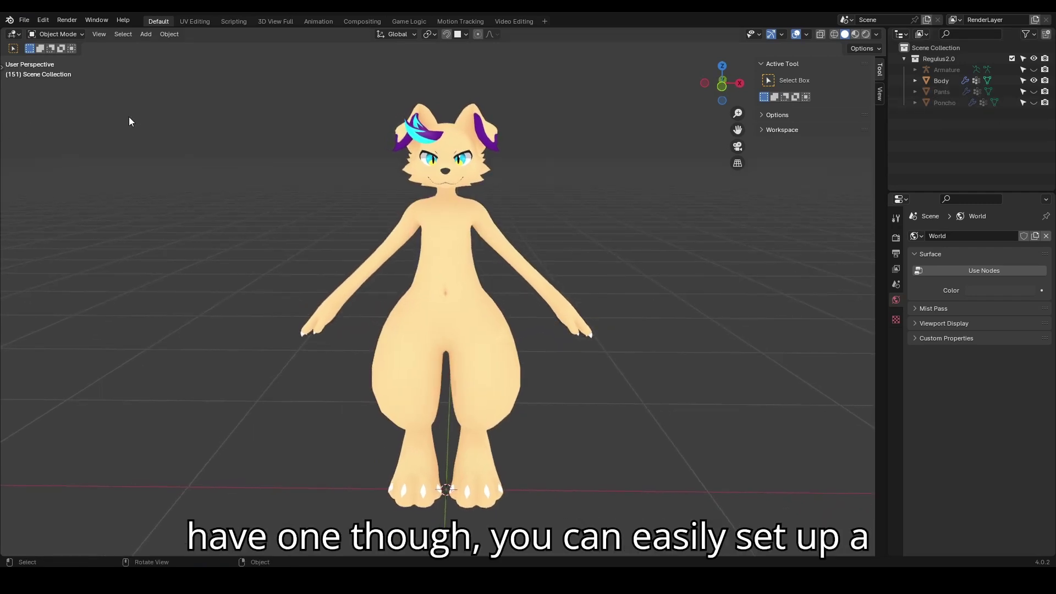
click(25, 19)
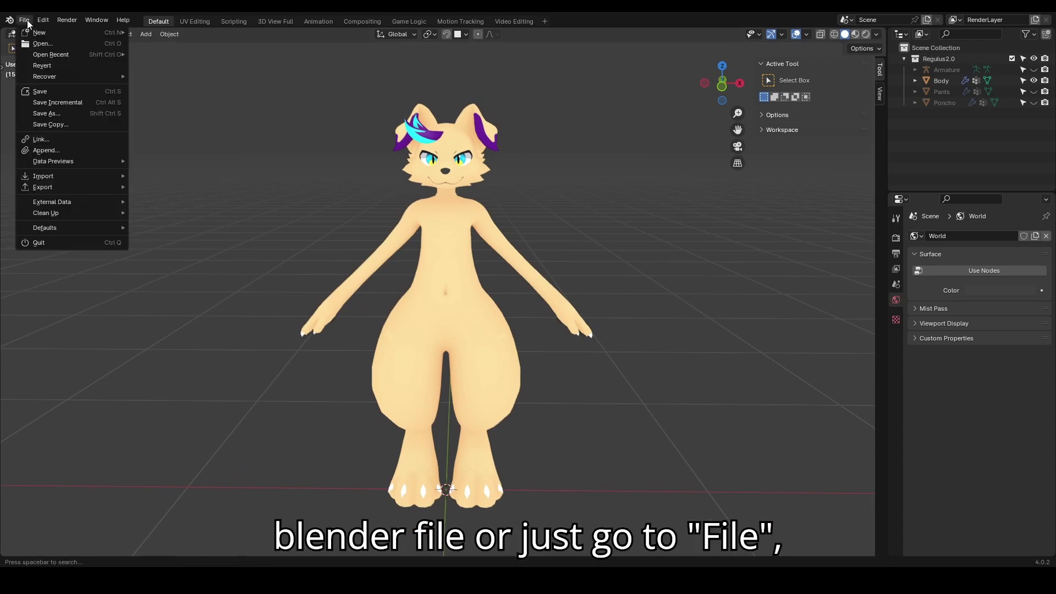
mouse_move(57, 35)
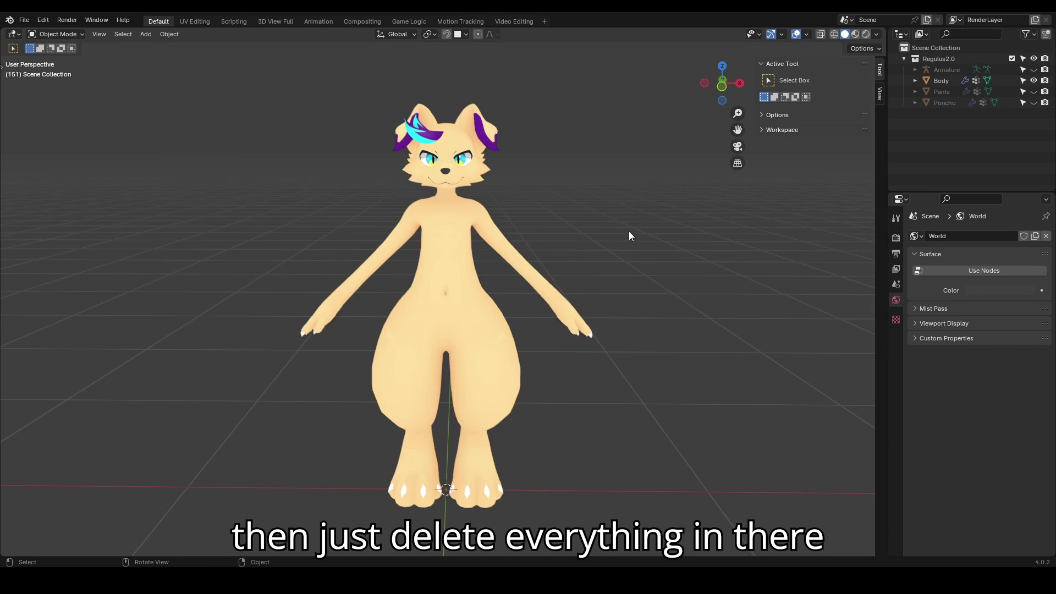
middle_drag(567, 227, 609, 234)
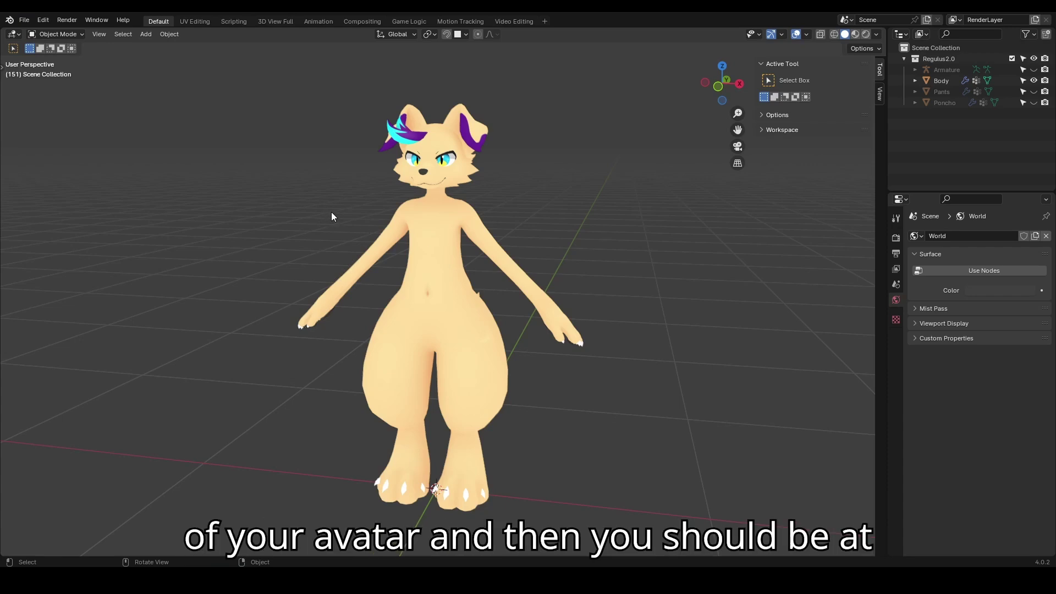
mouse_move(331, 211)
middle_down()
mouse_move(353, 206)
mouse_move(347, 217)
mouse_move(313, 217)
mouse_move(371, 208)
mouse_move(351, 211)
middle_up()
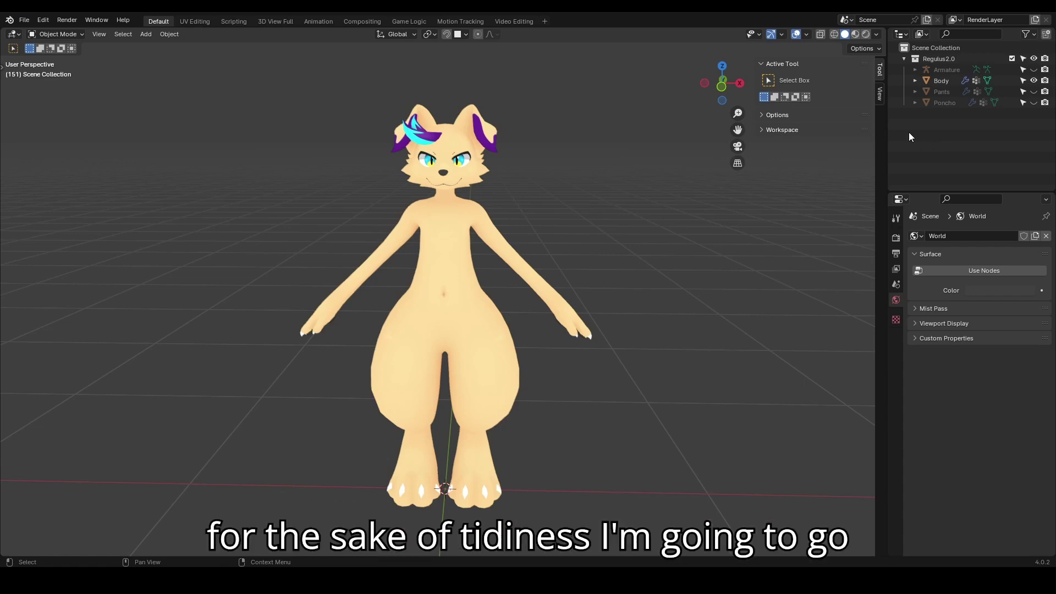
Create a new collection in the scene and name it Waistcoat
right_click(943, 138)
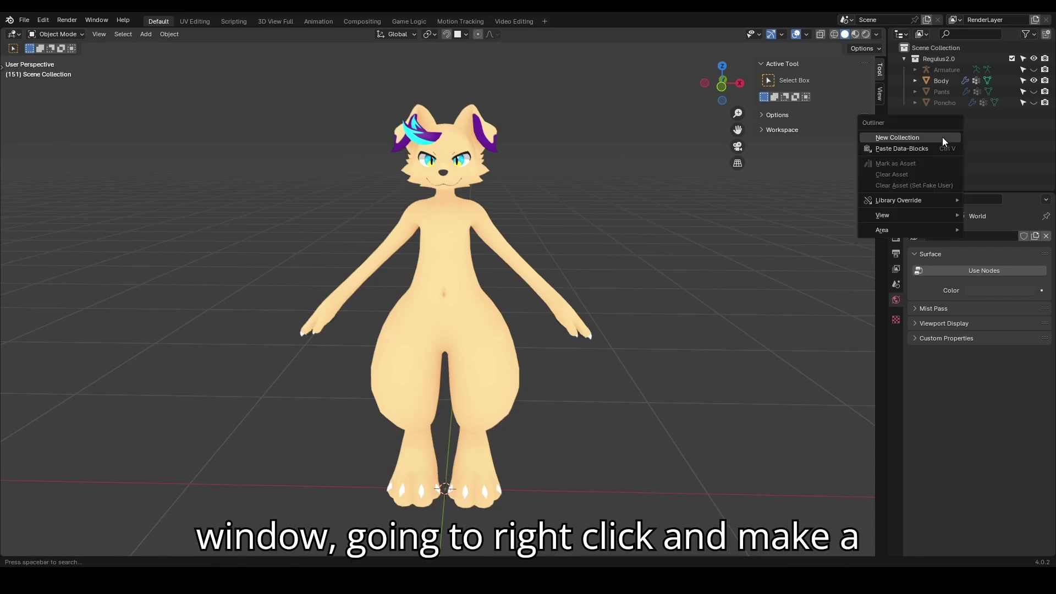
click(887, 140)
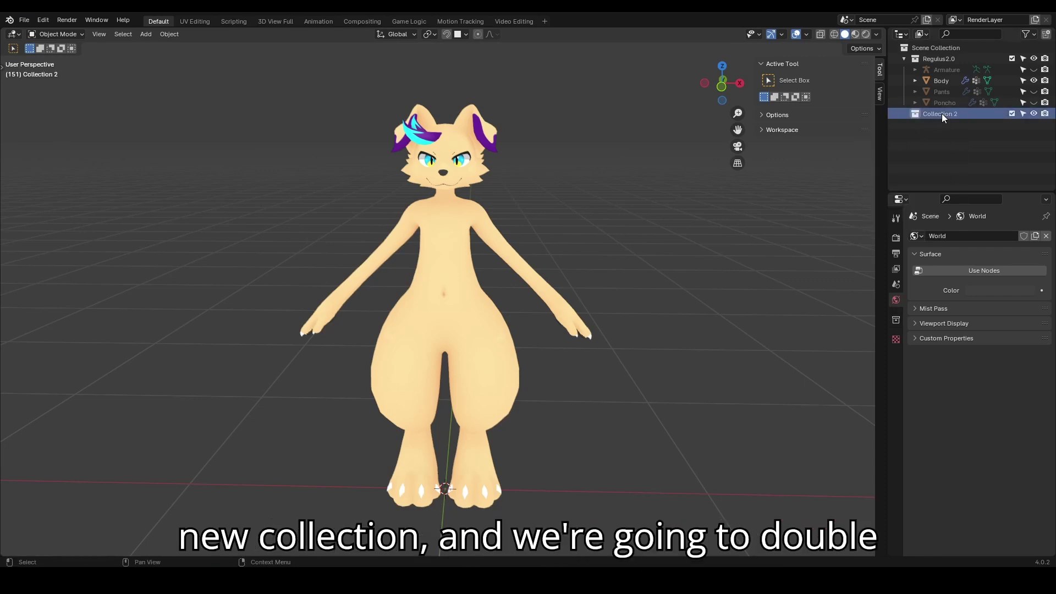
double_click(942, 113)
text(W)
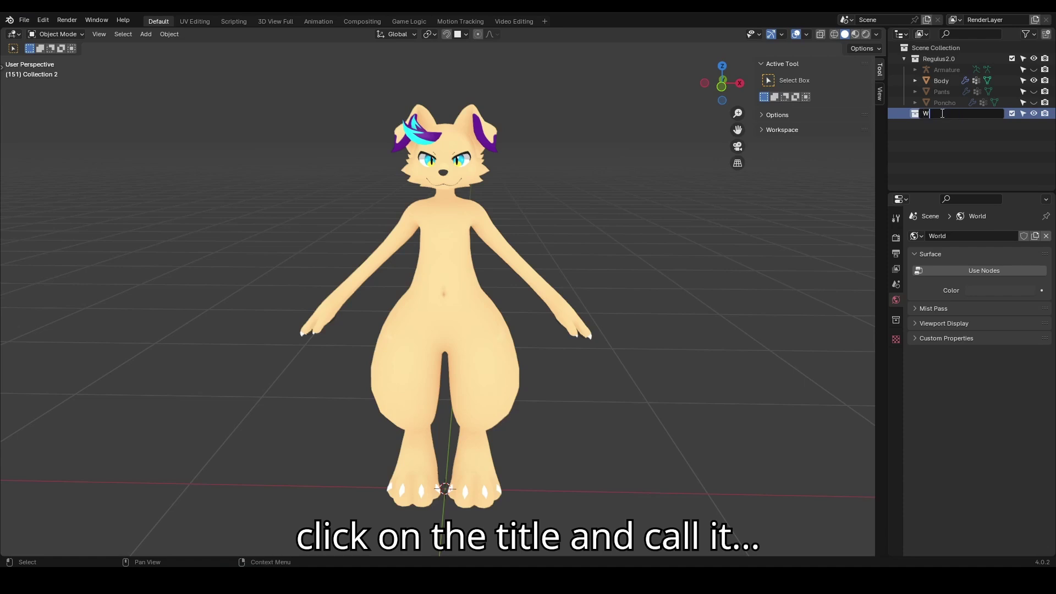
text(aistcoat)
key(Return)
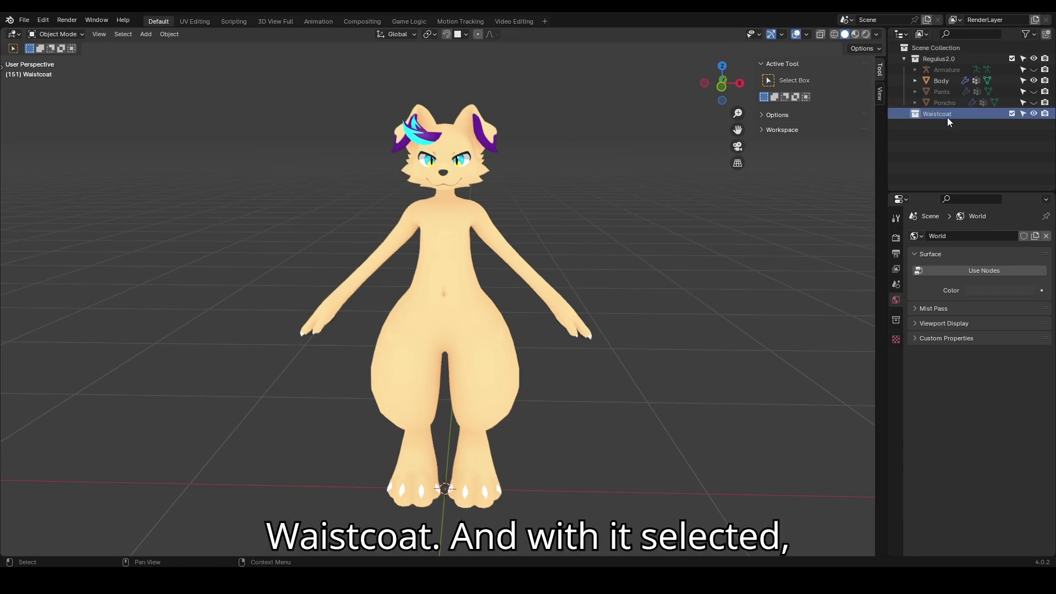
Import the SM_Waistcoat.fbx model into the Waistcoat collection with the default FBX settings
click(24, 21)
mouse_move(87, 175)
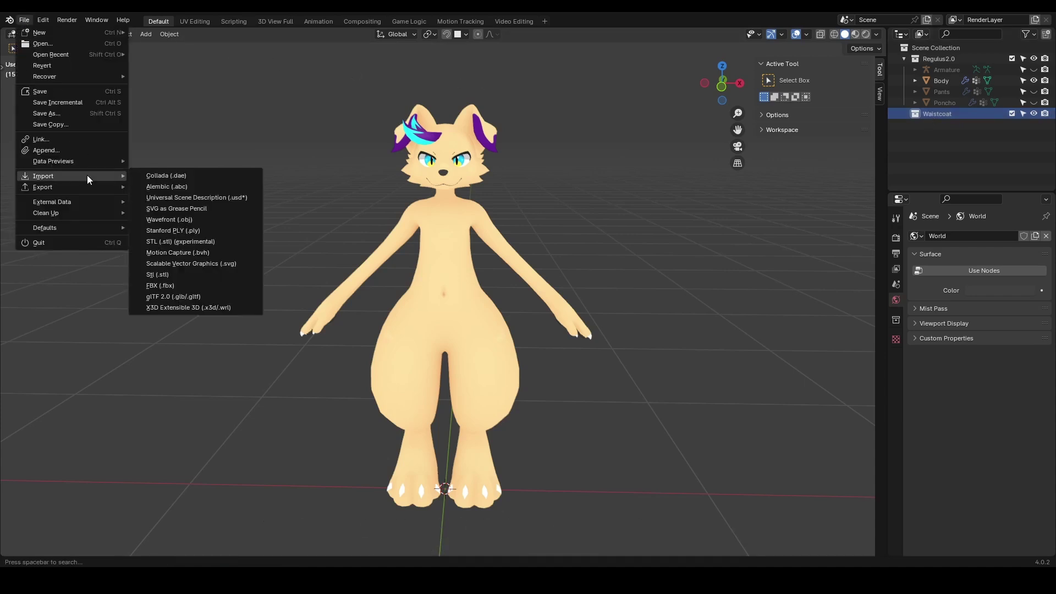
click(188, 286)
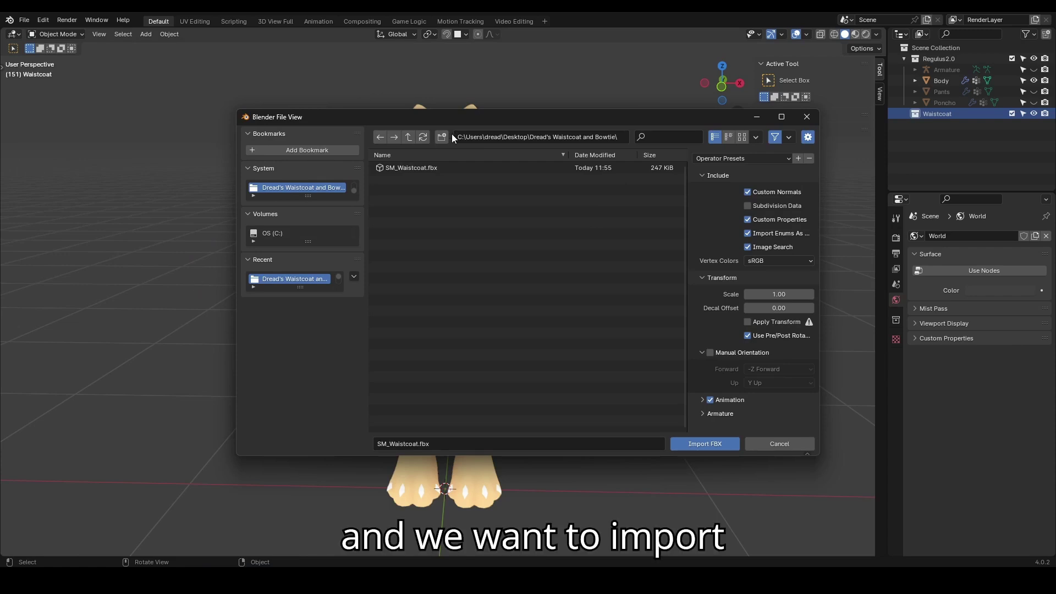
drag(470, 119, 457, 112)
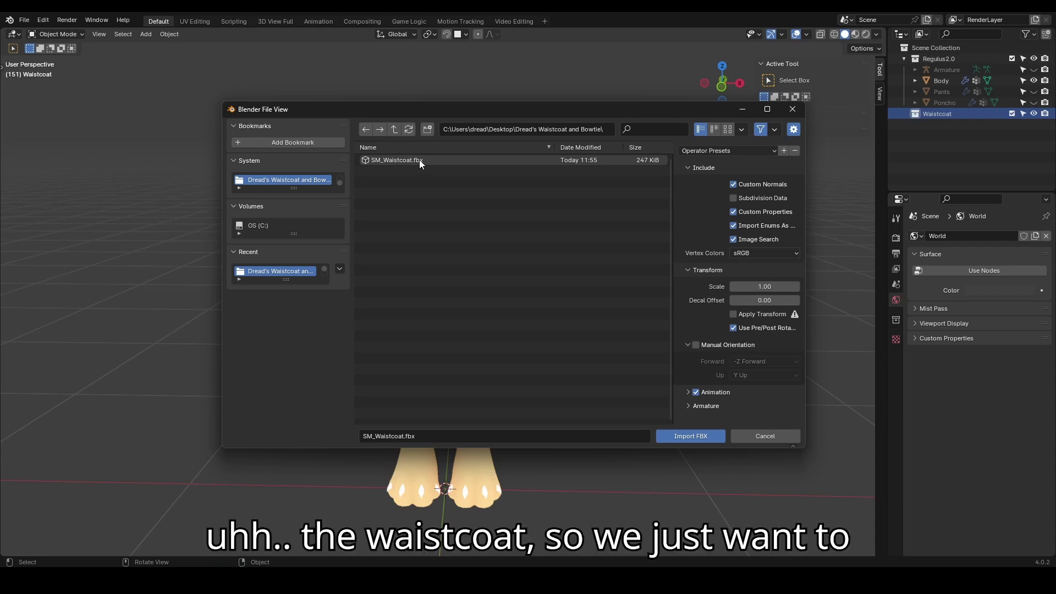
click(419, 159)
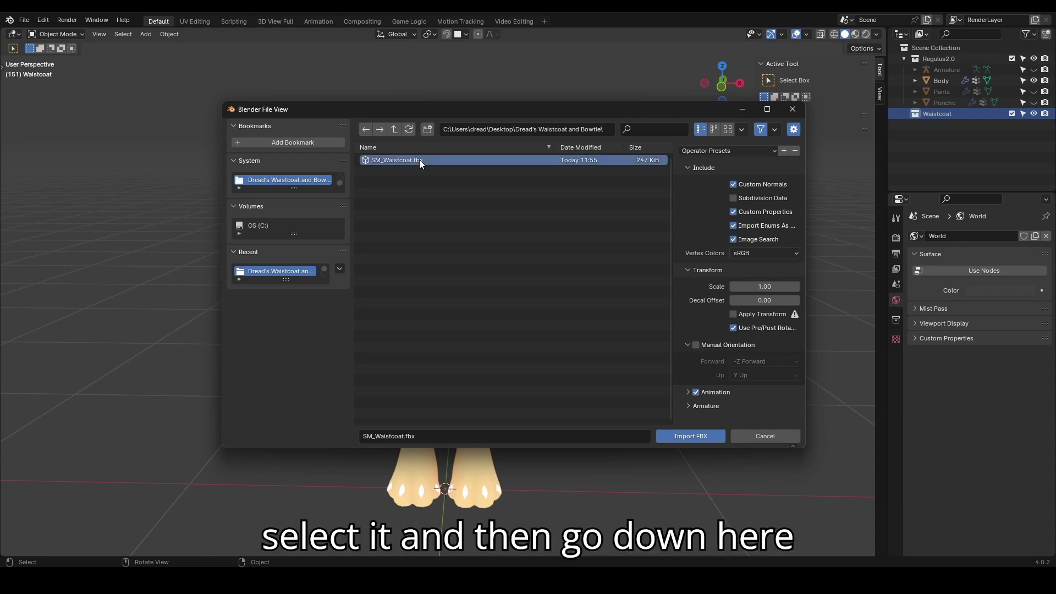
click(694, 435)
middle_drag(487, 241, 423, 234)
scroll(480, 226, up, 3)
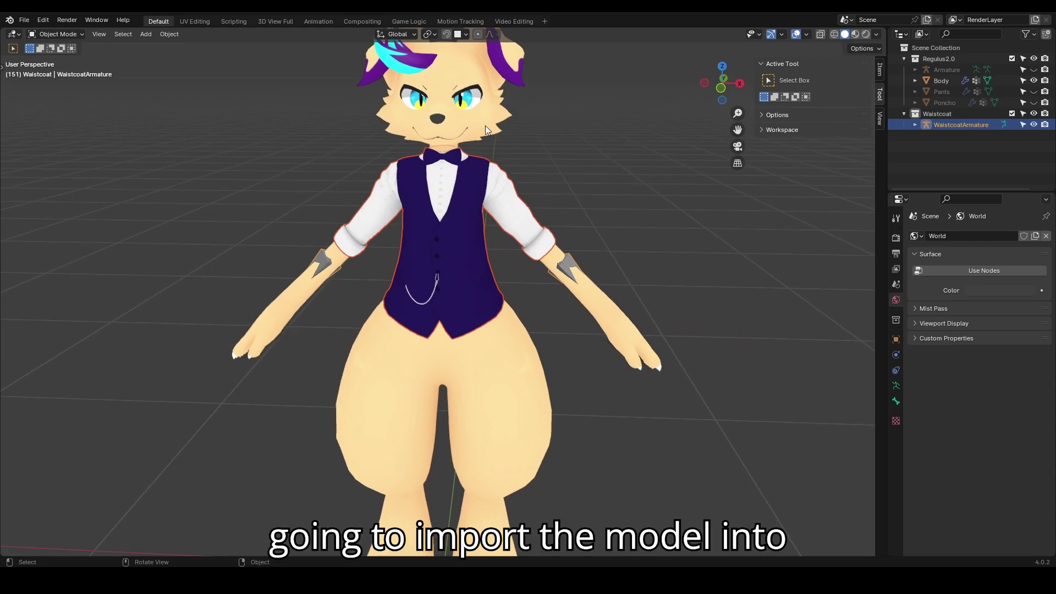
Expand WaistcoatArmature in the scene hierarchy and examine its pose, armature data and Waistcoat mesh
click(913, 125)
click(915, 125)
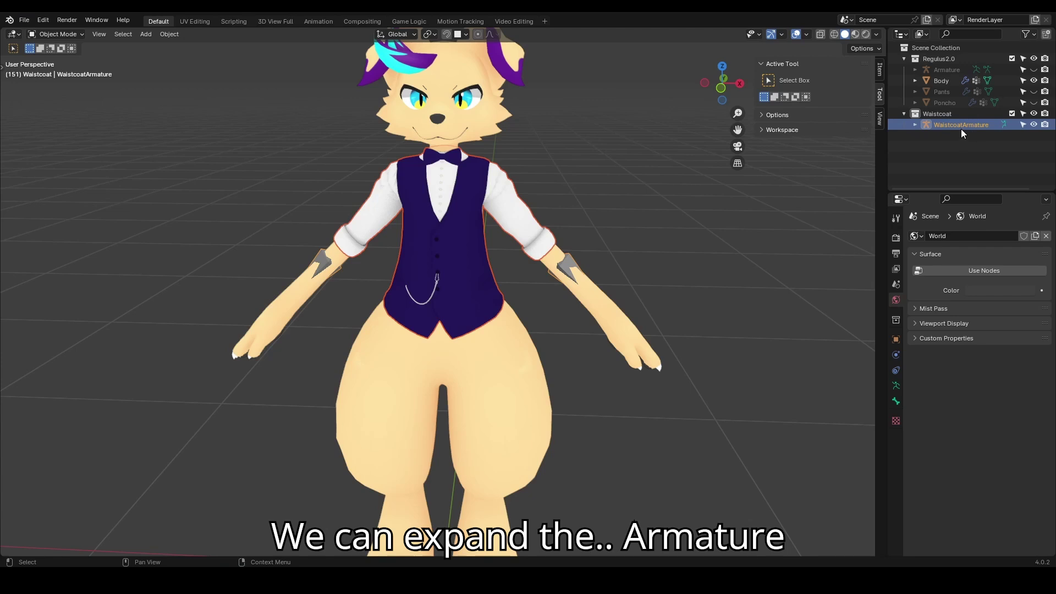
click(915, 125)
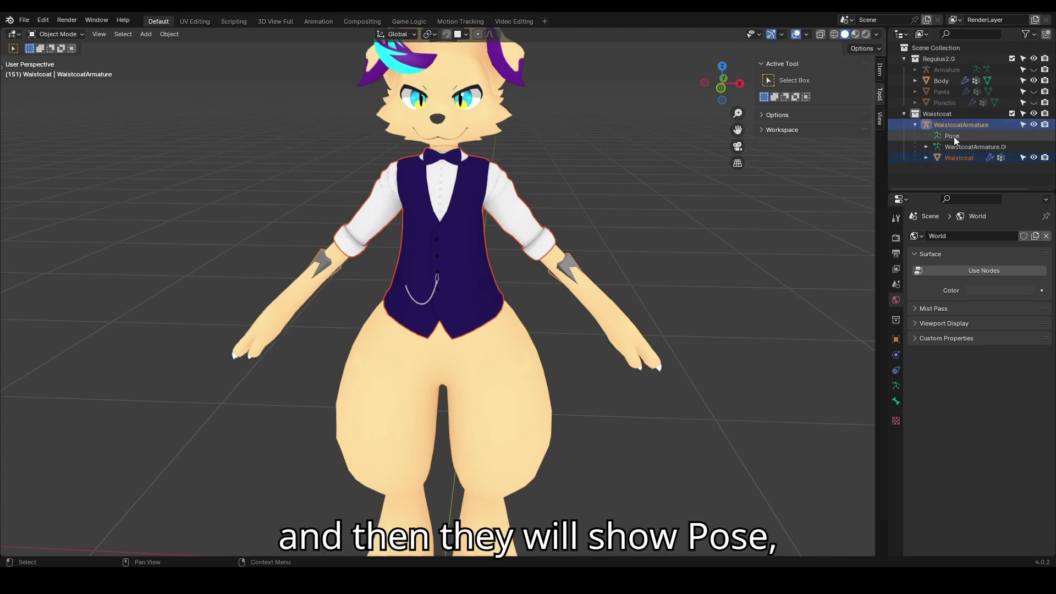
click(955, 148)
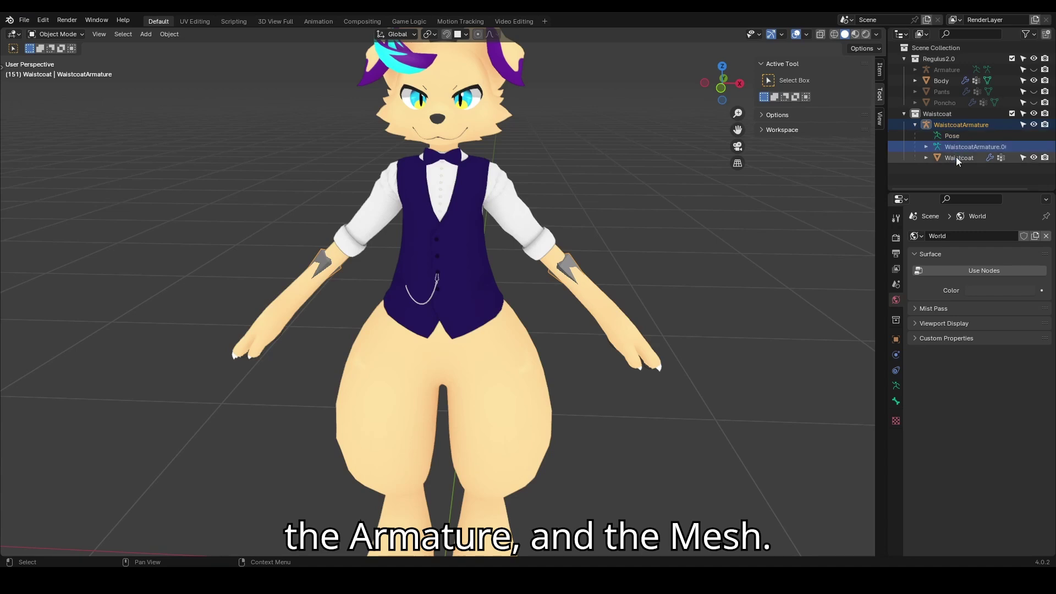
click(956, 157)
middle_drag(787, 181, 744, 187)
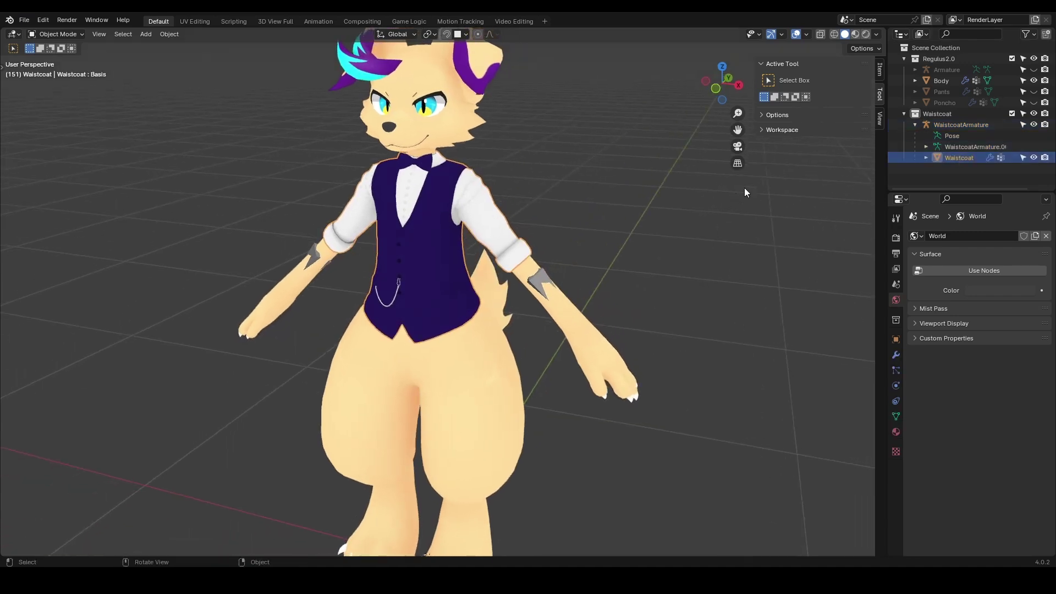
Copy the name of the Body mesh's active UV map, UVマップ, without changing it
click(946, 82)
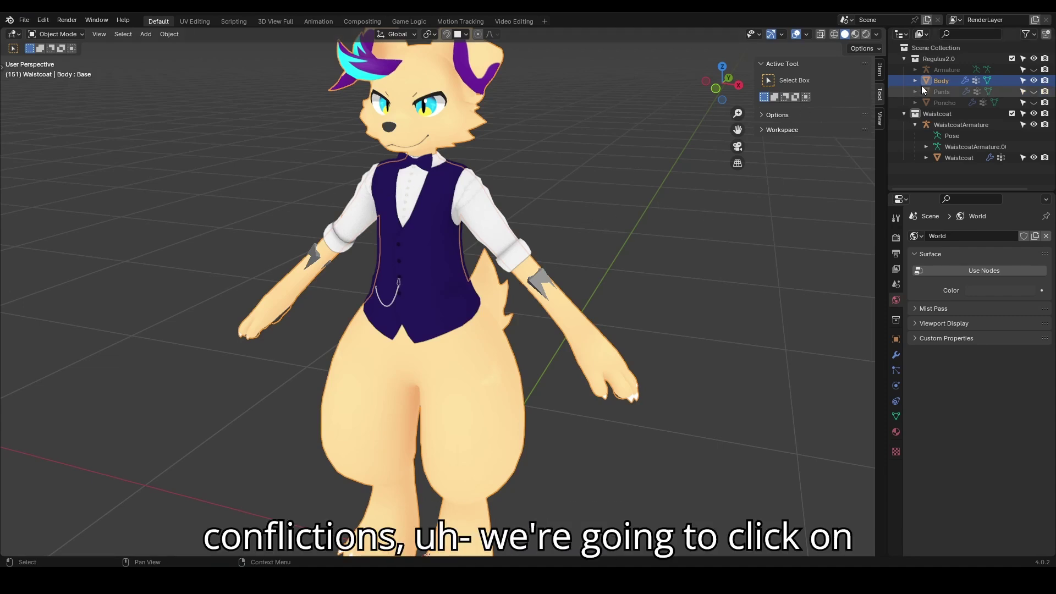
click(937, 81)
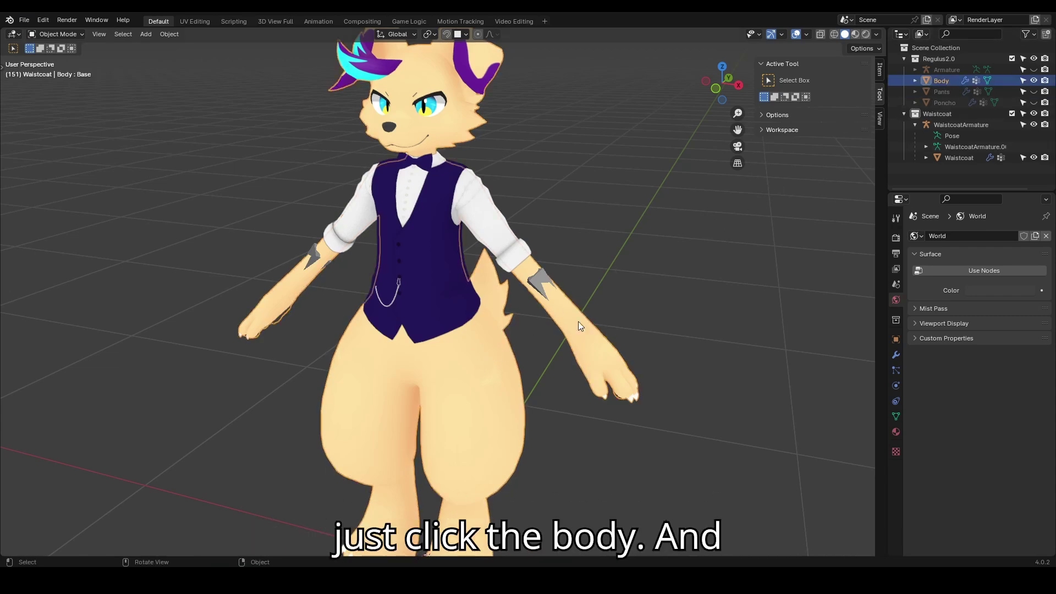
click(895, 418)
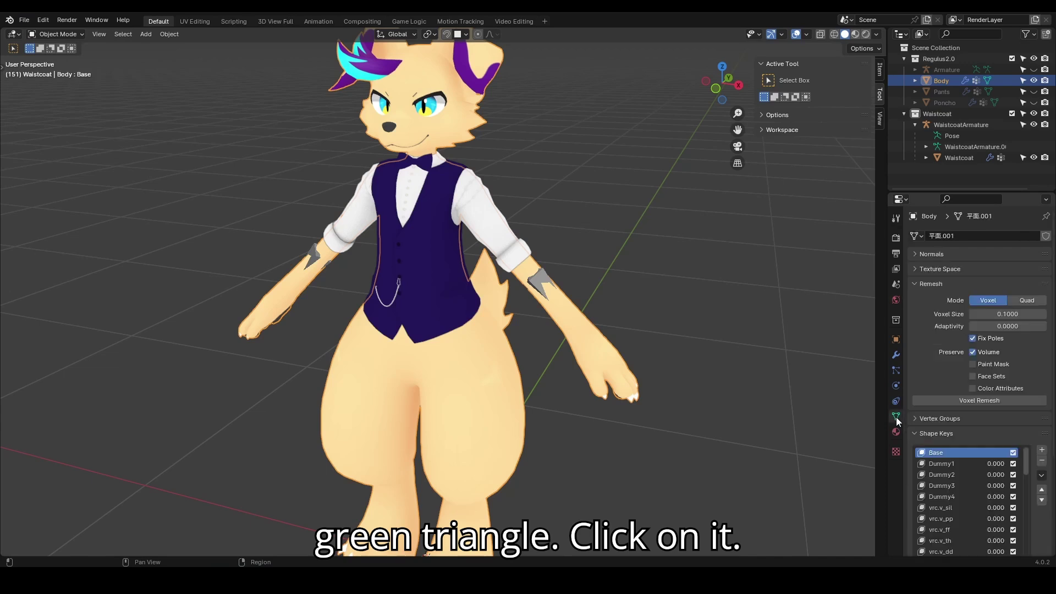
scroll(1052, 425, down, 10)
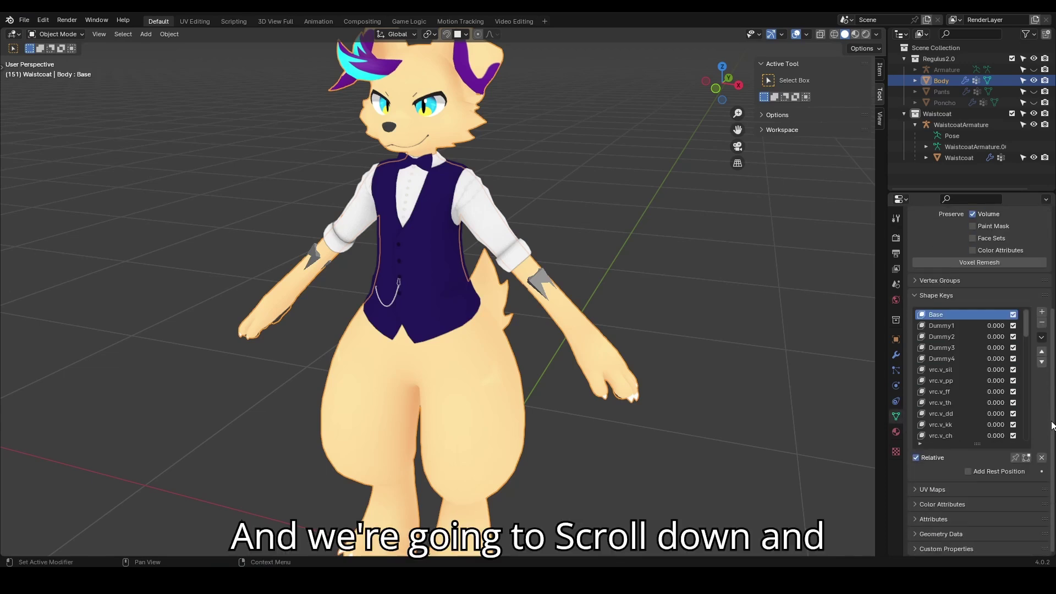
click(915, 489)
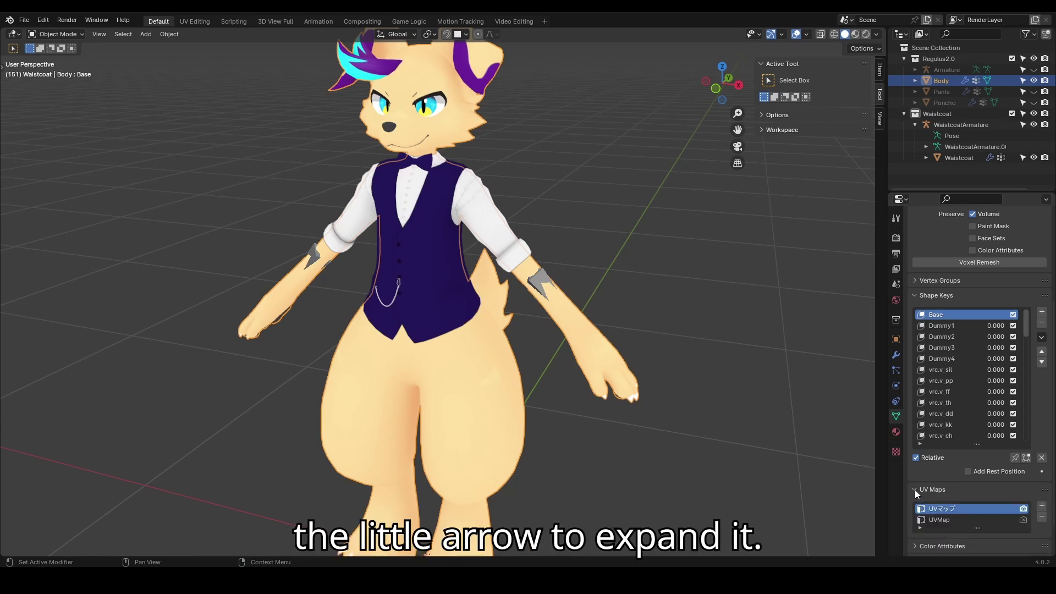
scroll(915, 489, down, 2)
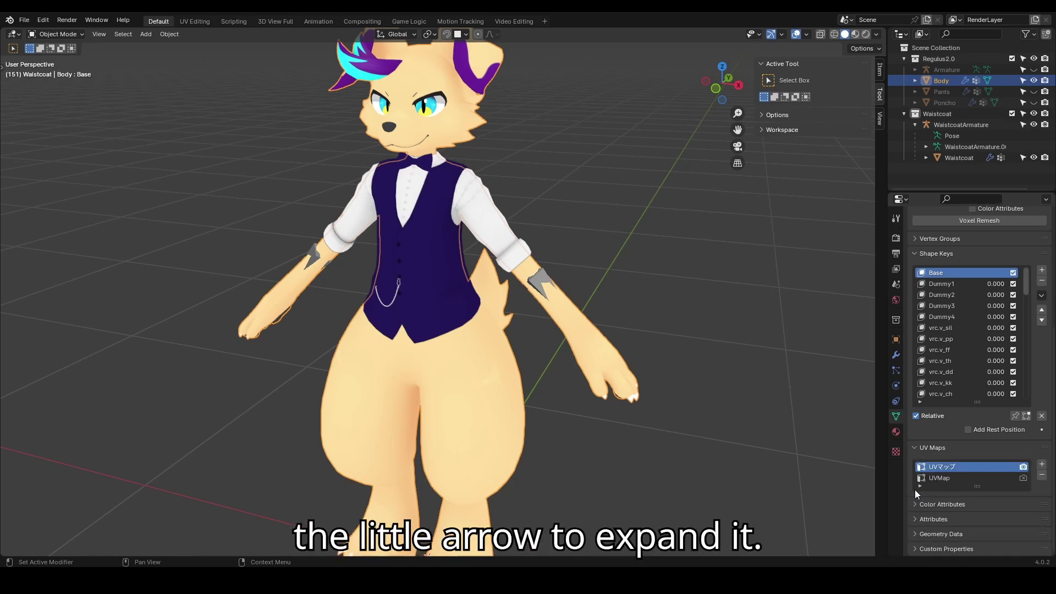
double_click(948, 467)
key(ctrl+c)
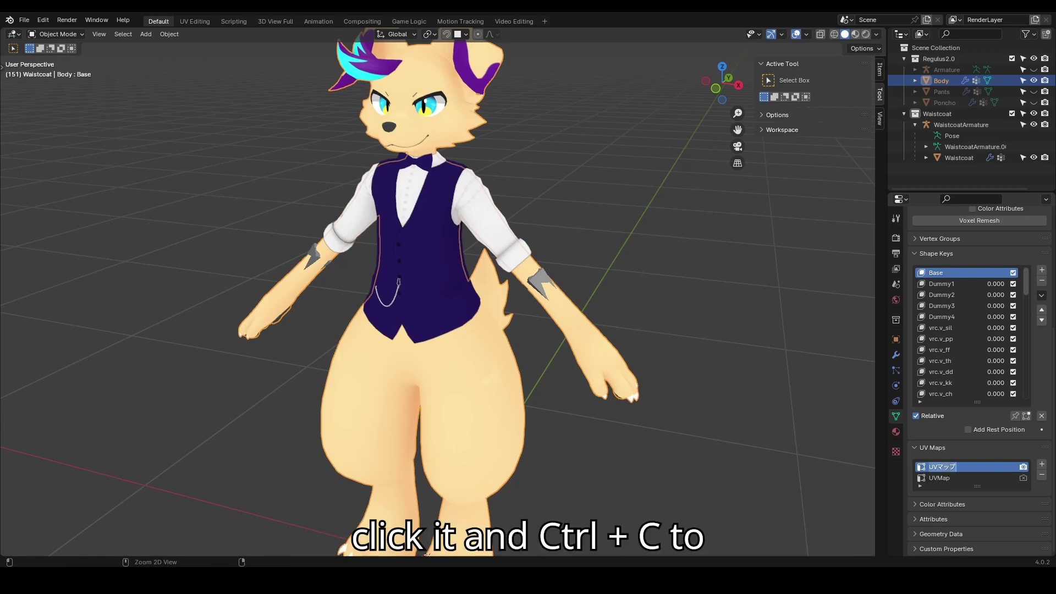
key(Escape)
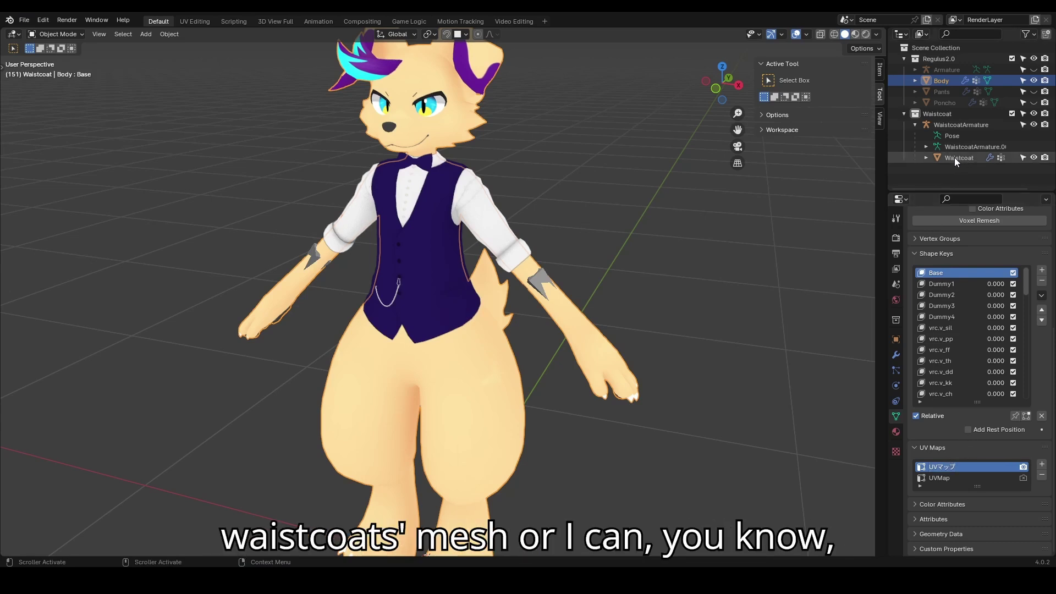
Select the Waistcoat mesh and check its UV map name against the Body's
click(523, 187)
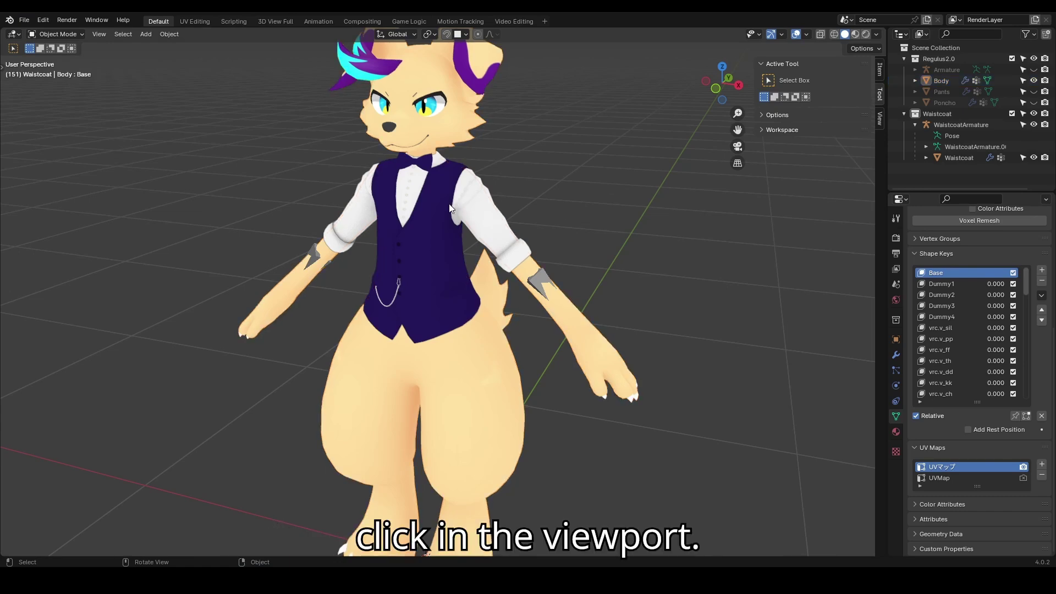
click(461, 187)
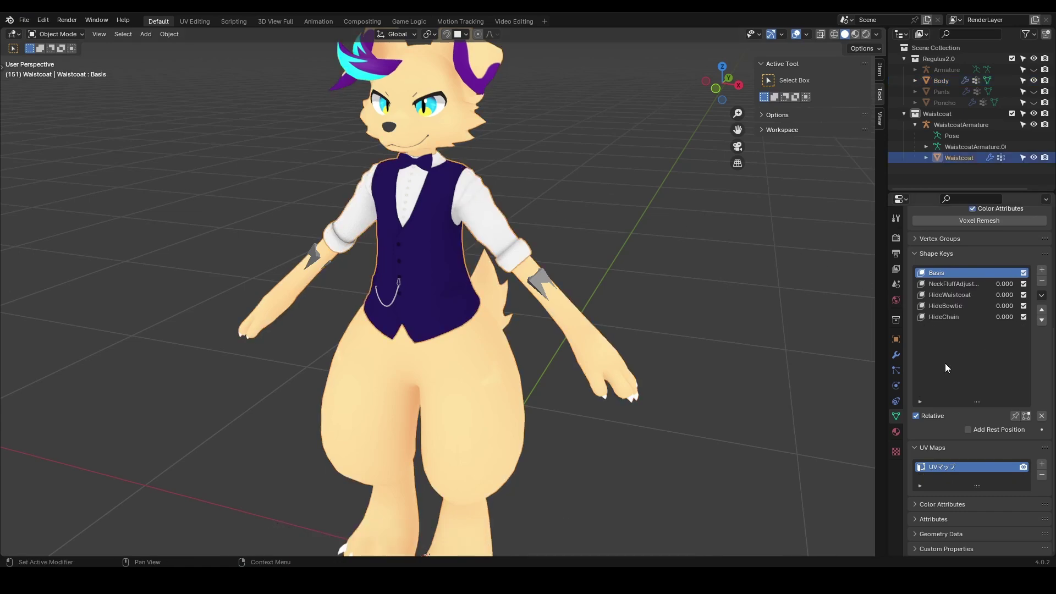
scroll(931, 431, up, 1)
scroll(929, 431, down, 1)
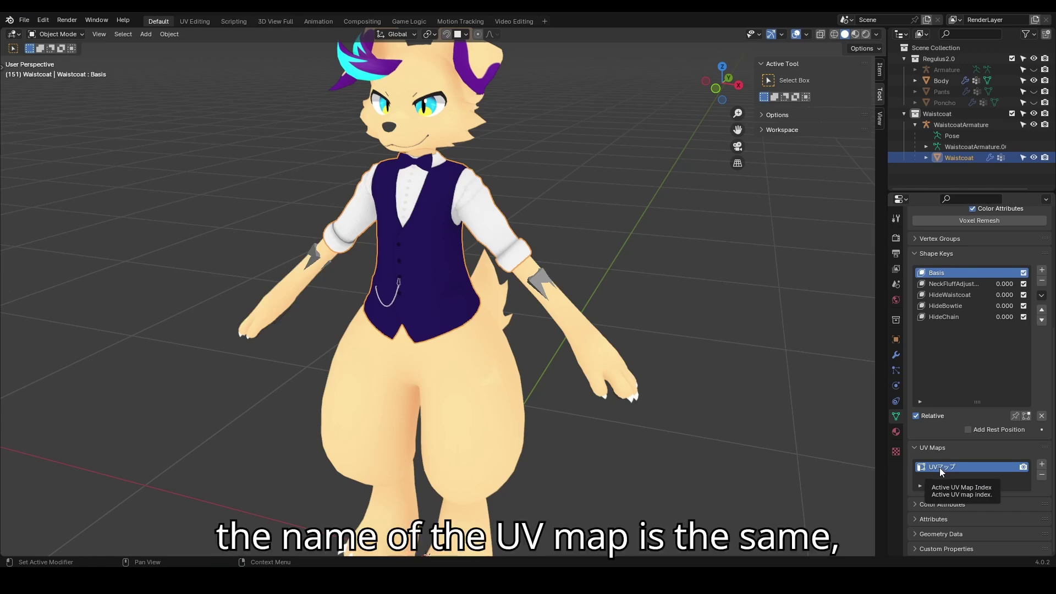
double_click(940, 467)
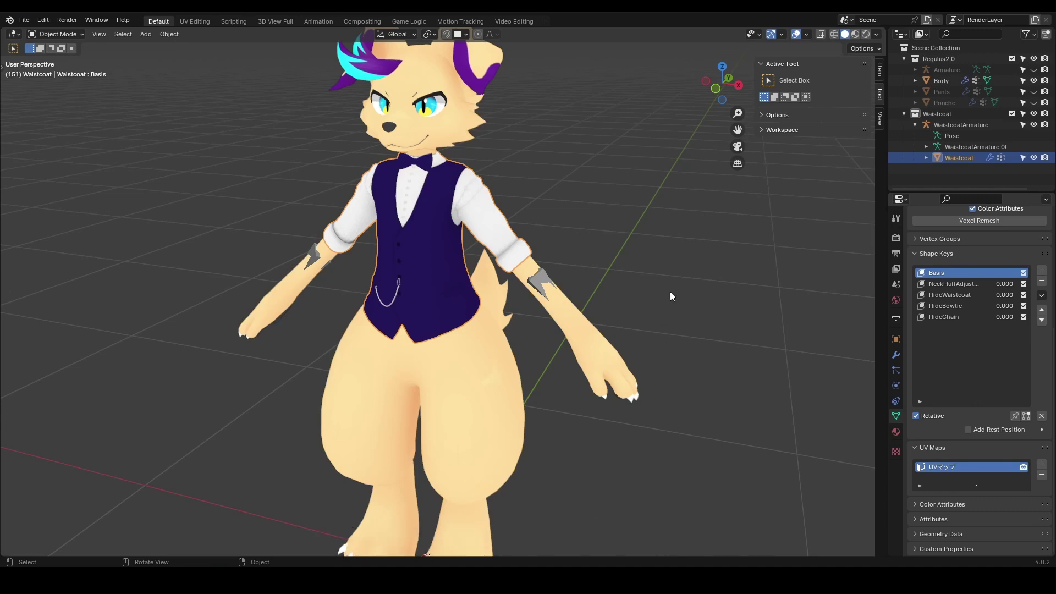
Join the Waistcoat mesh into the Body mesh, keeping Body as the active object
click(955, 147)
click(936, 158)
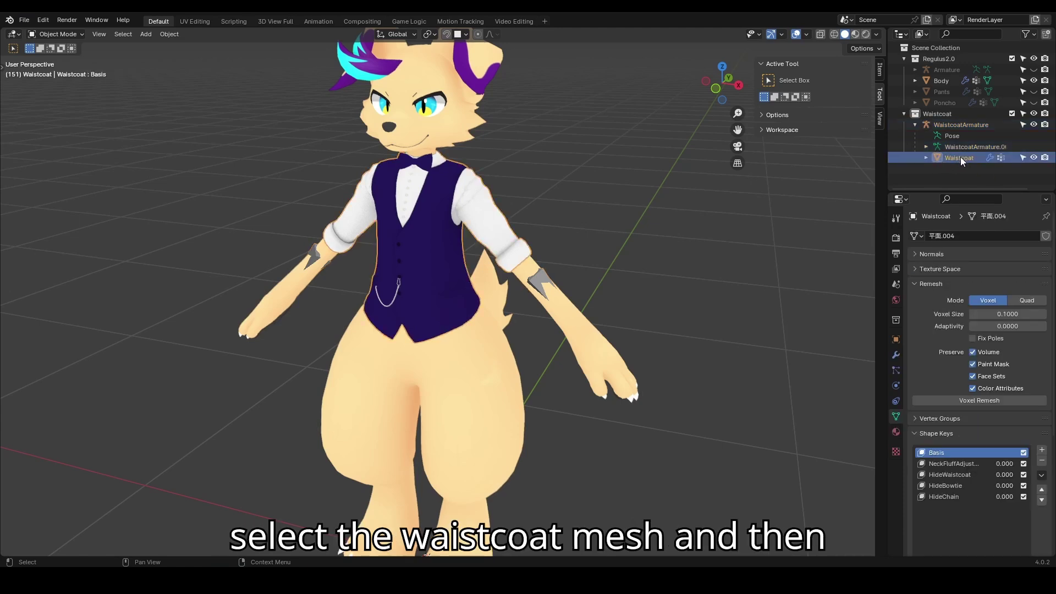
ctrl+click(946, 80)
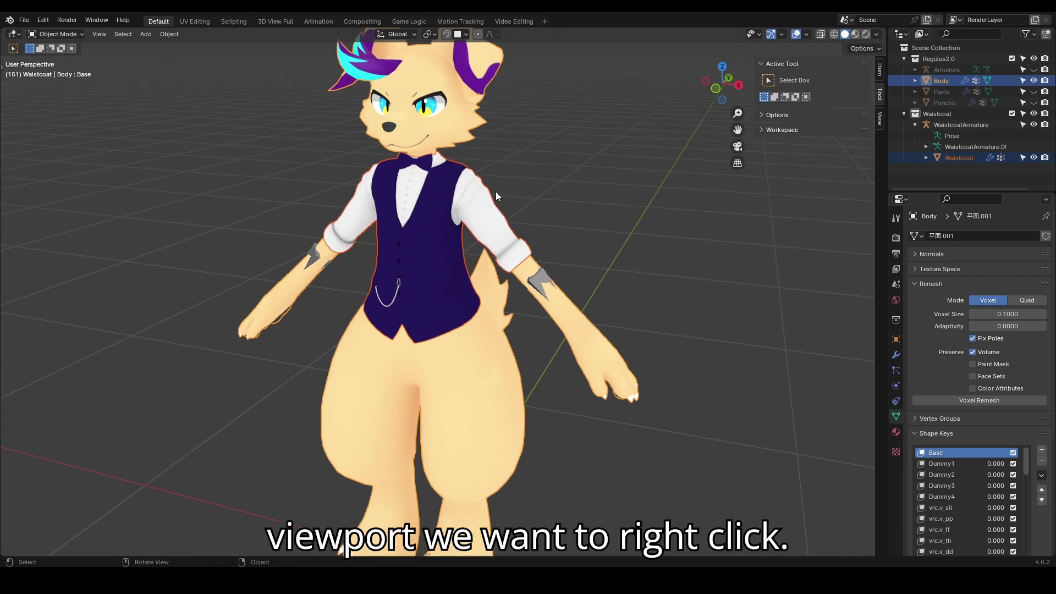
right_click(553, 166)
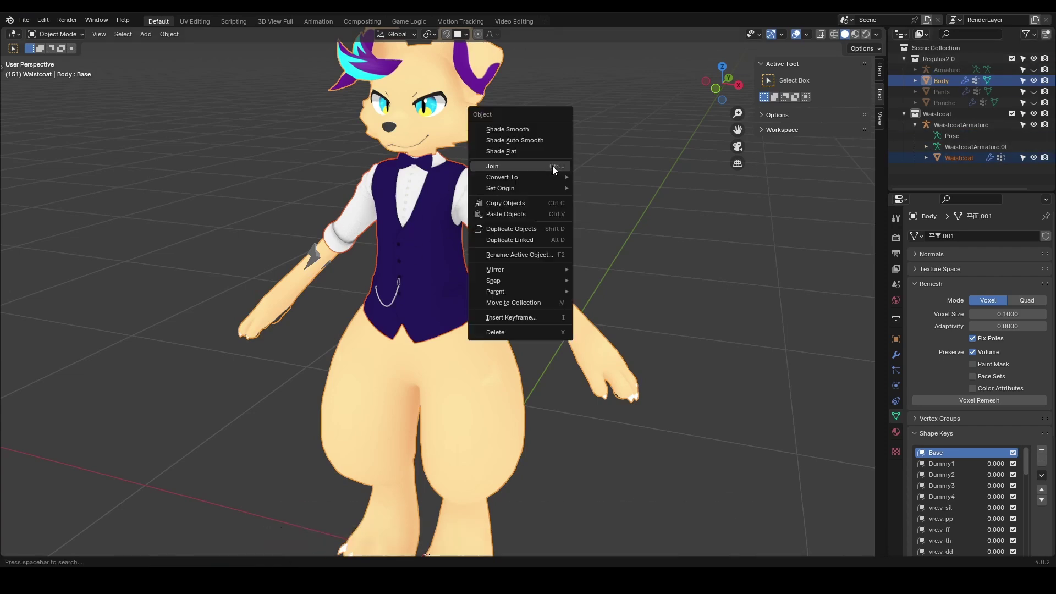
click(512, 167)
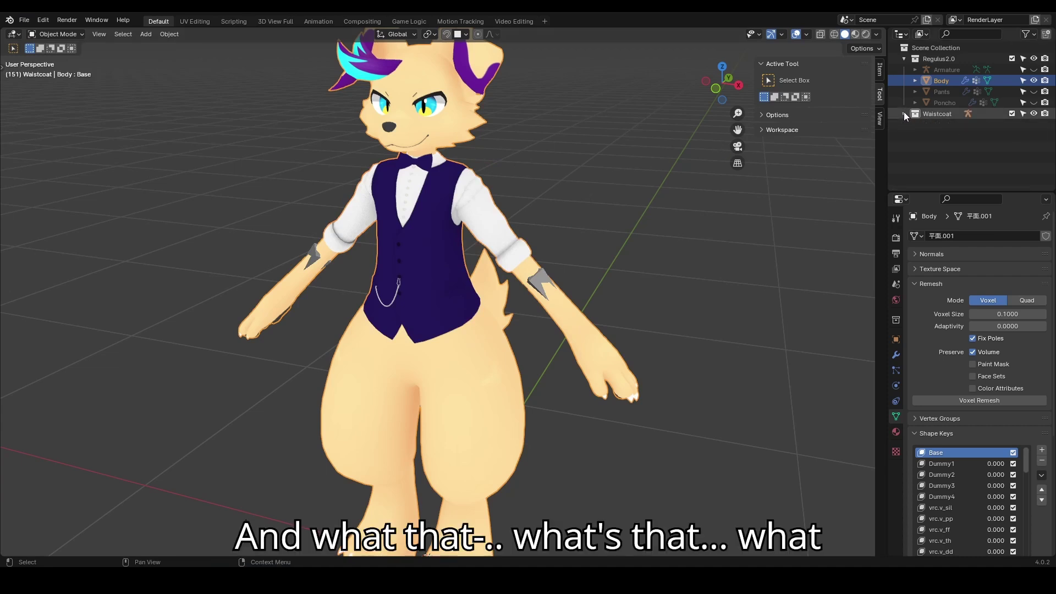
Deselect and reselect the avatar in the viewport to check that the body and waistcoat act as one mesh
middle_drag(631, 198, 662, 183)
click(662, 183)
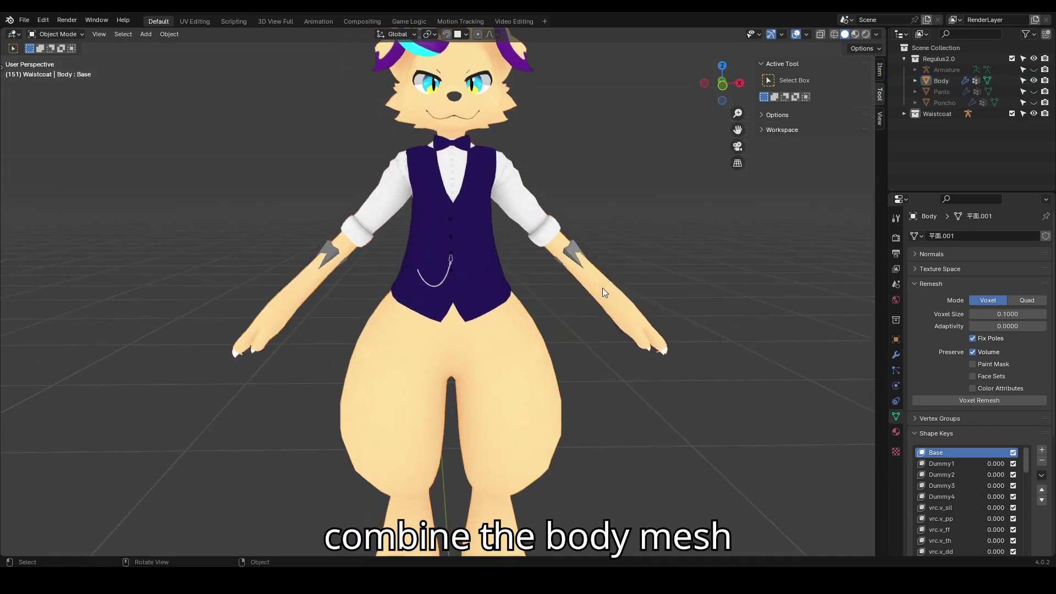
click(513, 193)
middle_drag(512, 192, 596, 205)
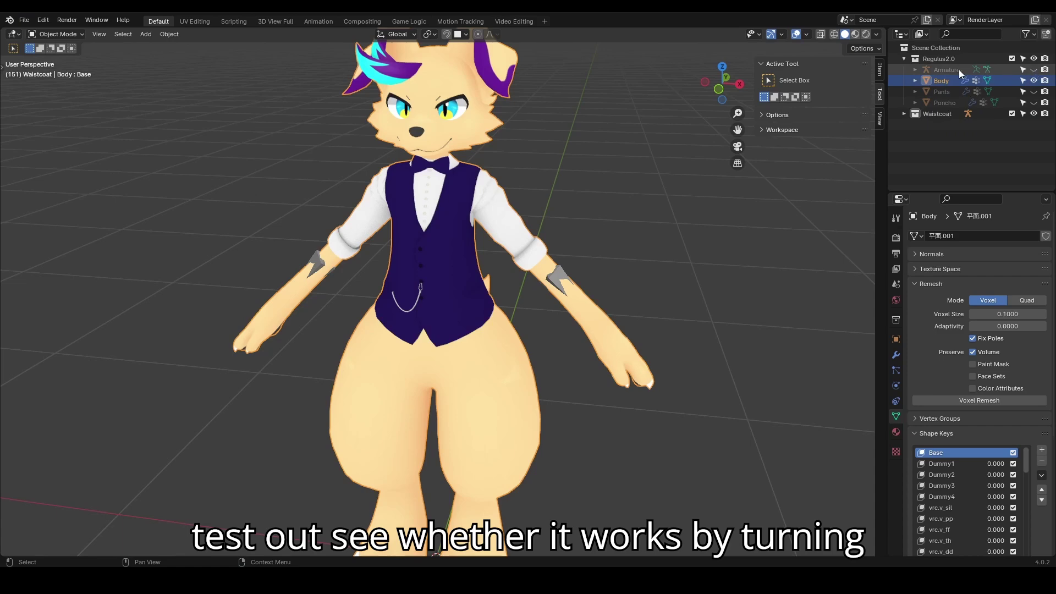
Unhide the Regulus2.0 Armature, select it and switch it to Pose Mode
click(1034, 70)
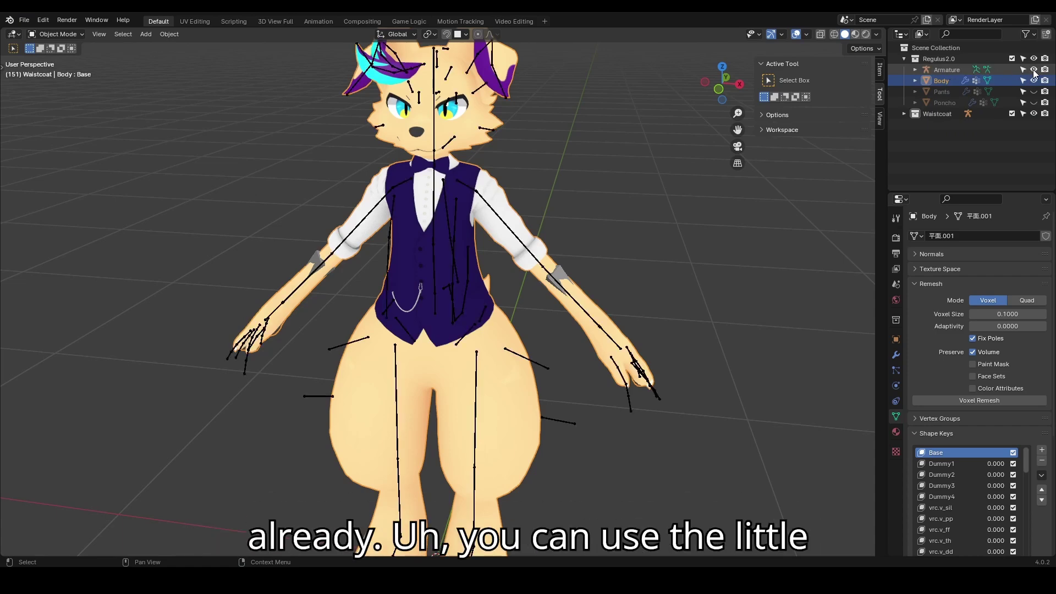
click(954, 69)
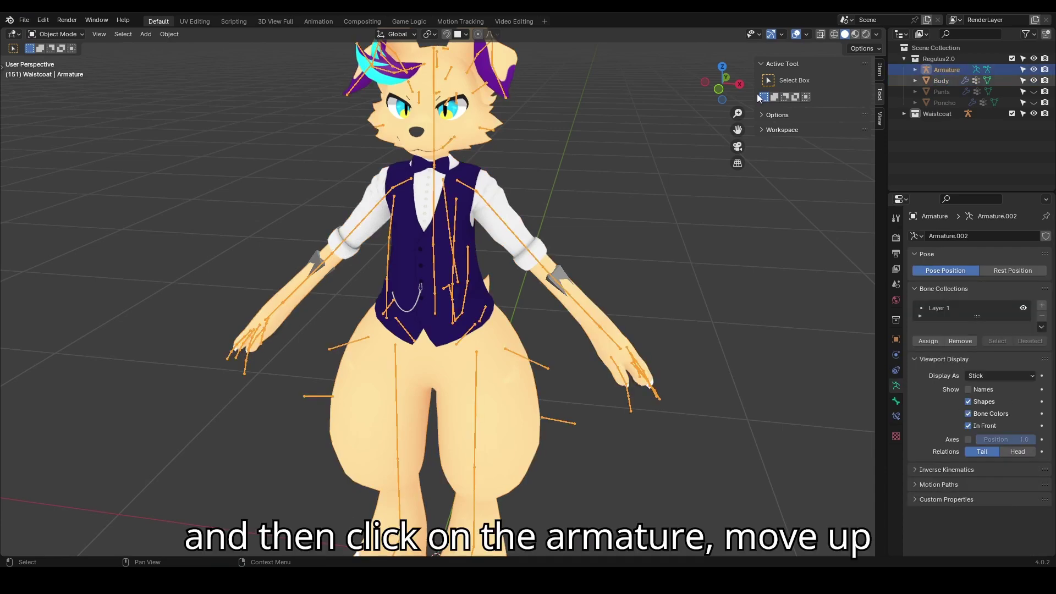
click(51, 32)
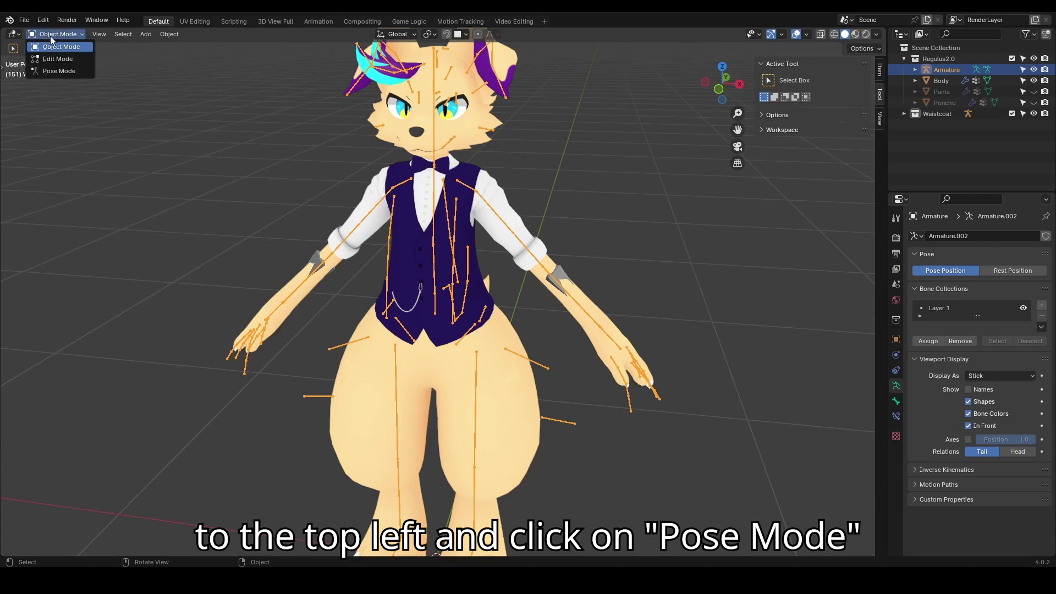
click(49, 71)
Test the joined sleeve by rotating the Upper Arm.L bone with the Rotate tool, and undo the rotation
middle_drag(418, 165, 462, 220)
click(464, 210)
scroll(467, 211, up, 2)
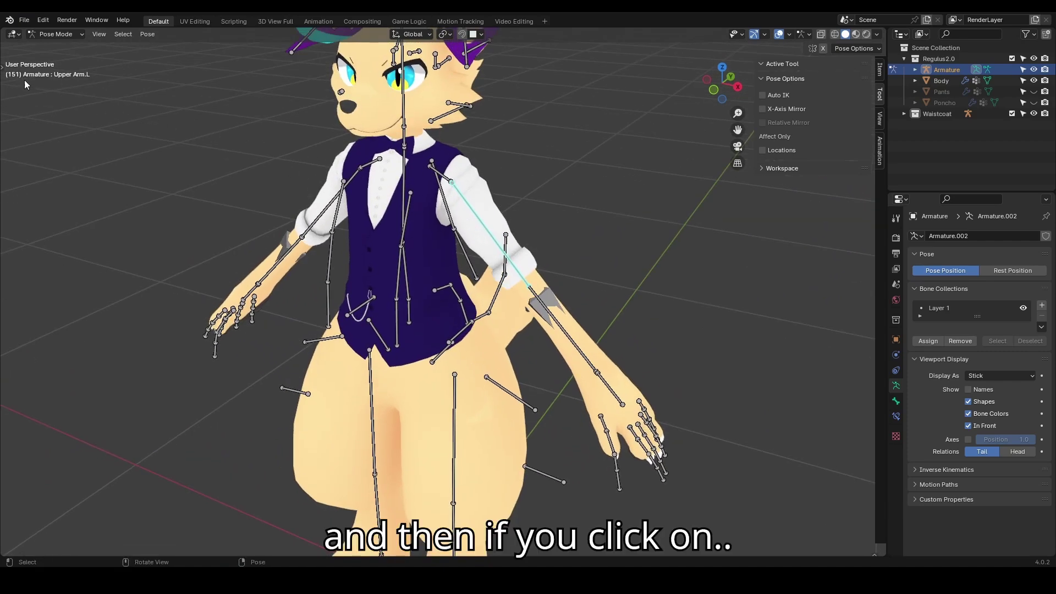
click(5, 67)
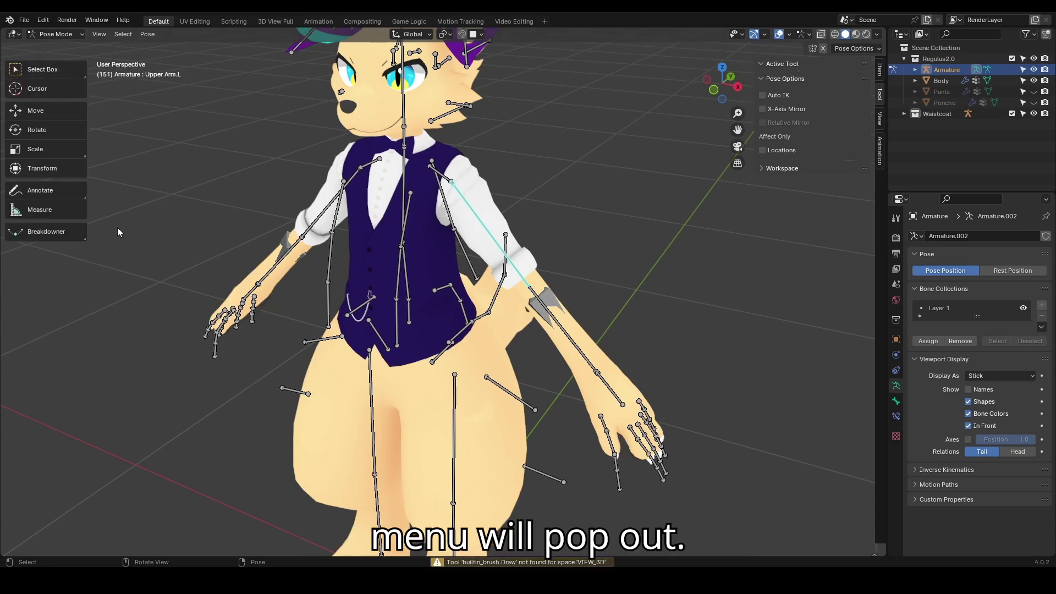
click(63, 126)
scroll(513, 180, up, 2)
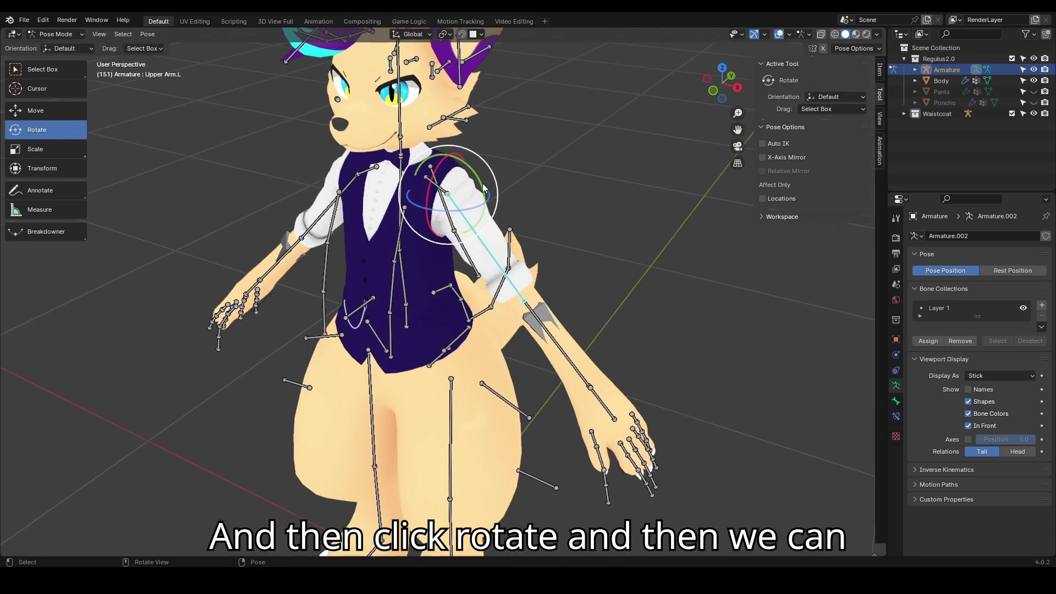
mouse_move(480, 183)
mouse_down()
mouse_move(453, 104)
mouse_move(498, 118)
mouse_move(480, 108)
mouse_move(545, 286)
mouse_move(604, 182)
mouse_move(473, 82)
mouse_move(494, 308)
mouse_move(461, 126)
mouse_move(468, 94)
mouse_move(495, 176)
mouse_up()
mouse_move(495, 176)
middle_down()
mouse_move(436, 149)
mouse_move(494, 187)
middle_up()
key(Escape)
key(ctrl+z)
Test the waistcoat's deformation by rotating the Chest bone about -59.6° around X, and undo the rotation
click(396, 259)
drag(394, 262, 374, 190)
middle_drag(374, 190, 383, 268)
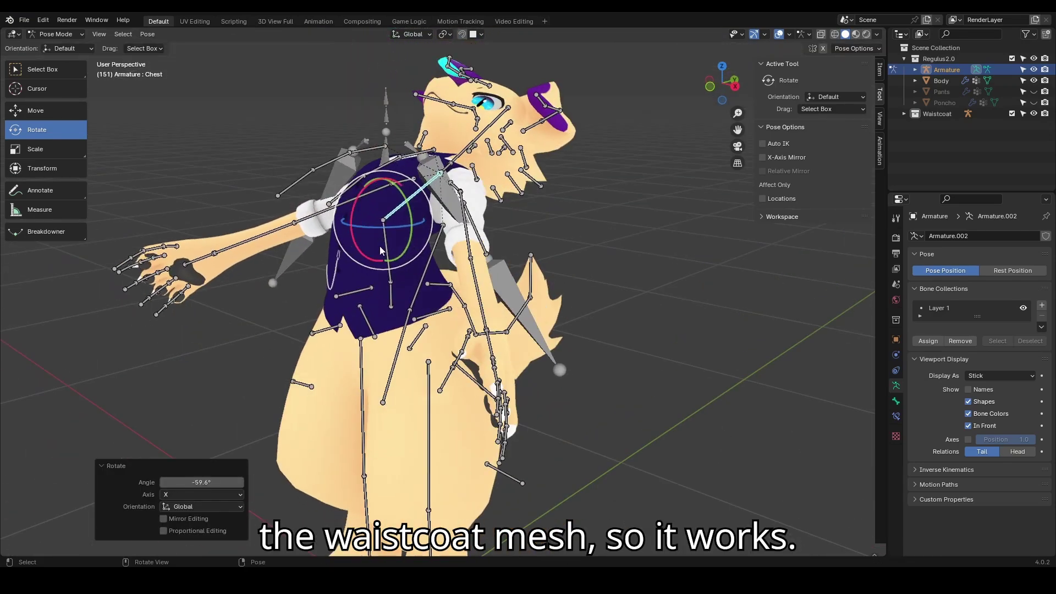
key(ctrl+z)
Return the armature to Object Mode and deselect everything
click(59, 38)
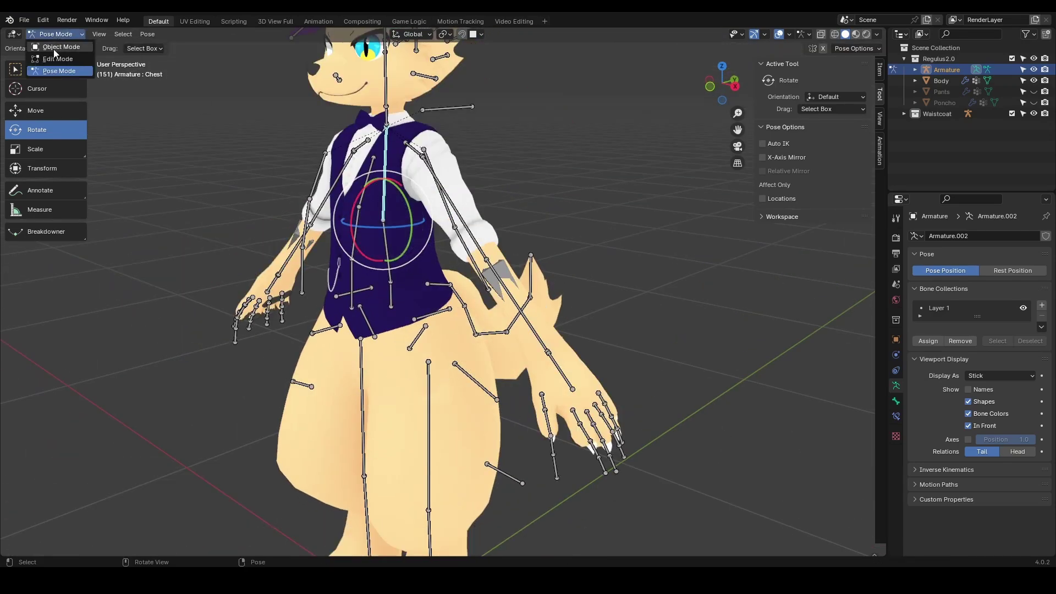
click(53, 47)
middle_drag(458, 183, 556, 186)
click(556, 186)
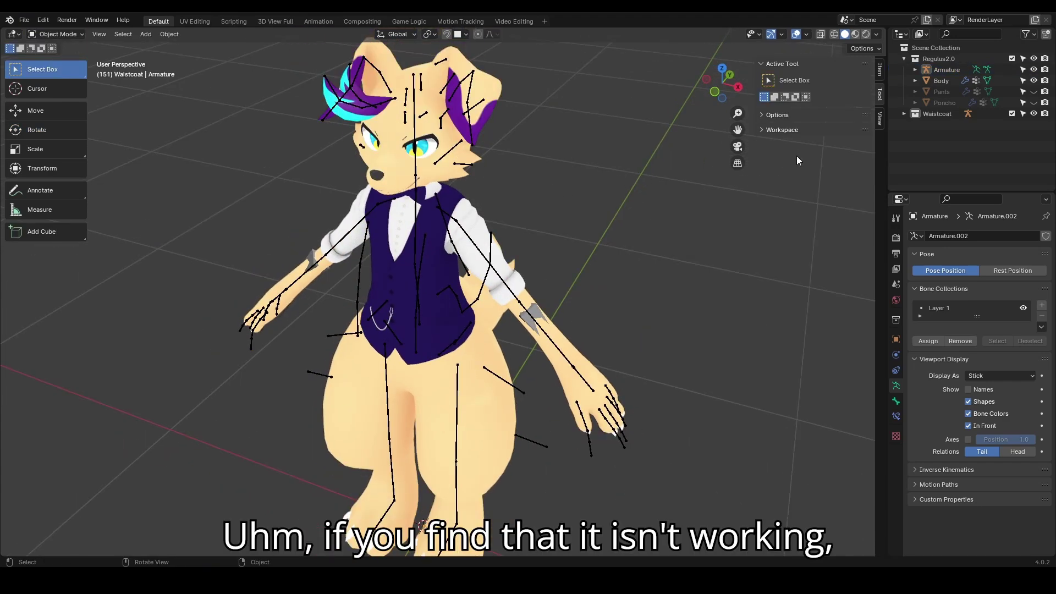
Expand WaistcoatArmature down to the bones under Hips and examine their names
click(904, 113)
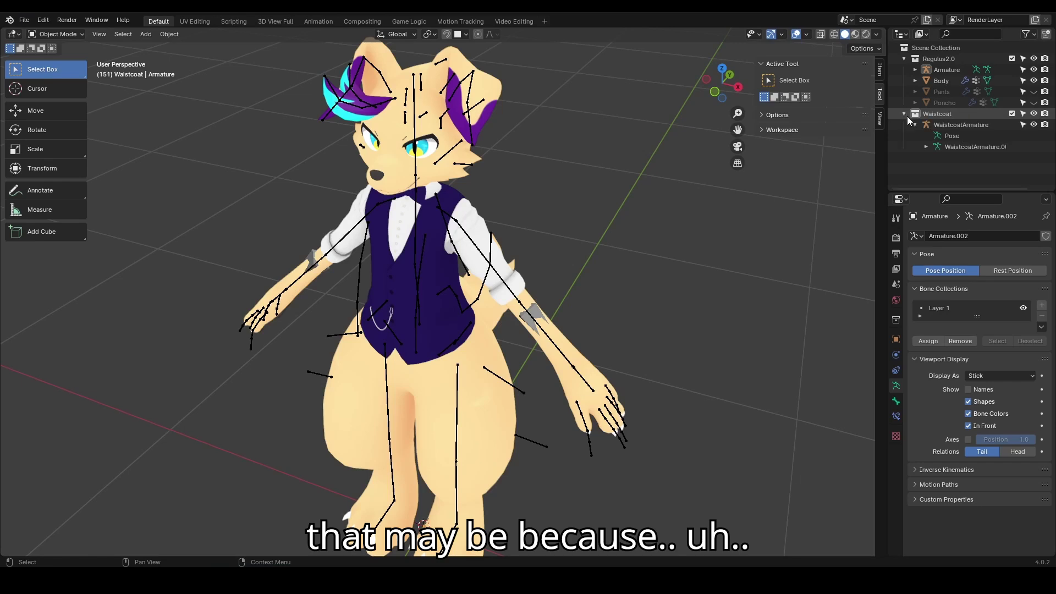
click(926, 147)
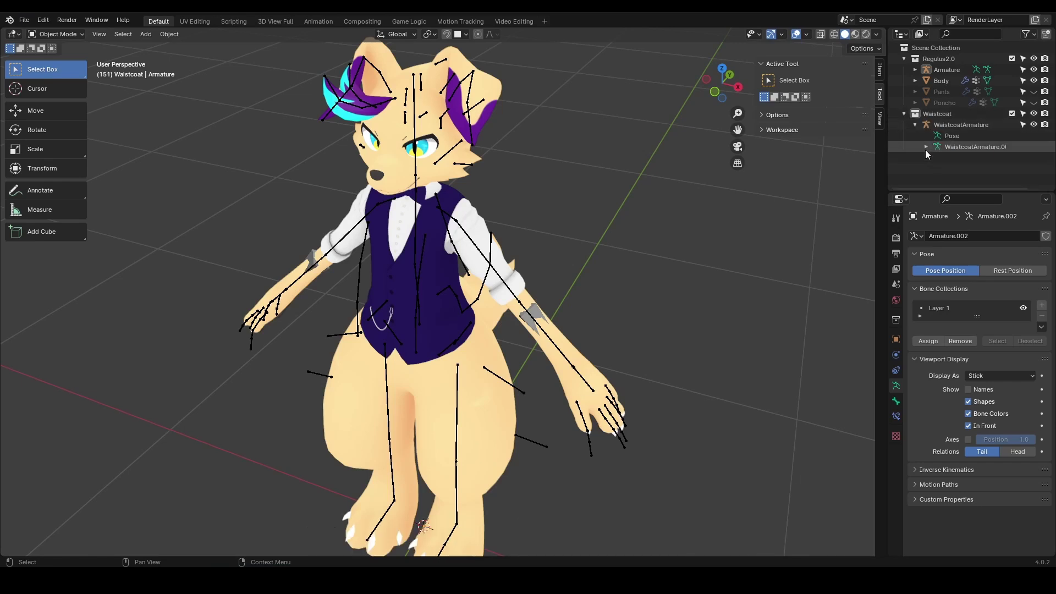
click(937, 158)
scroll(936, 157, down, 3)
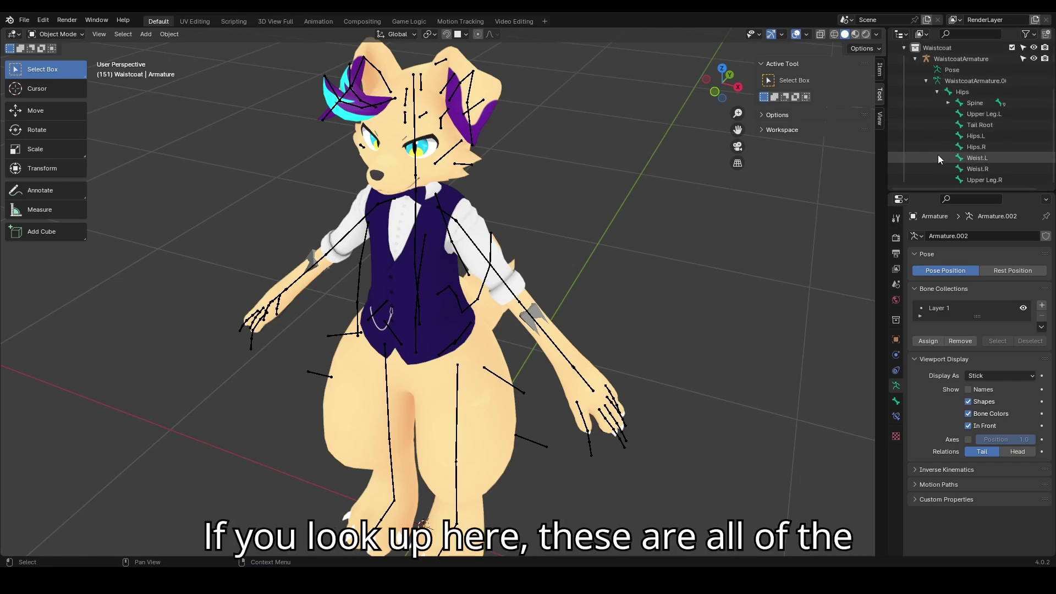
click(981, 180)
scroll(982, 149, up, 3)
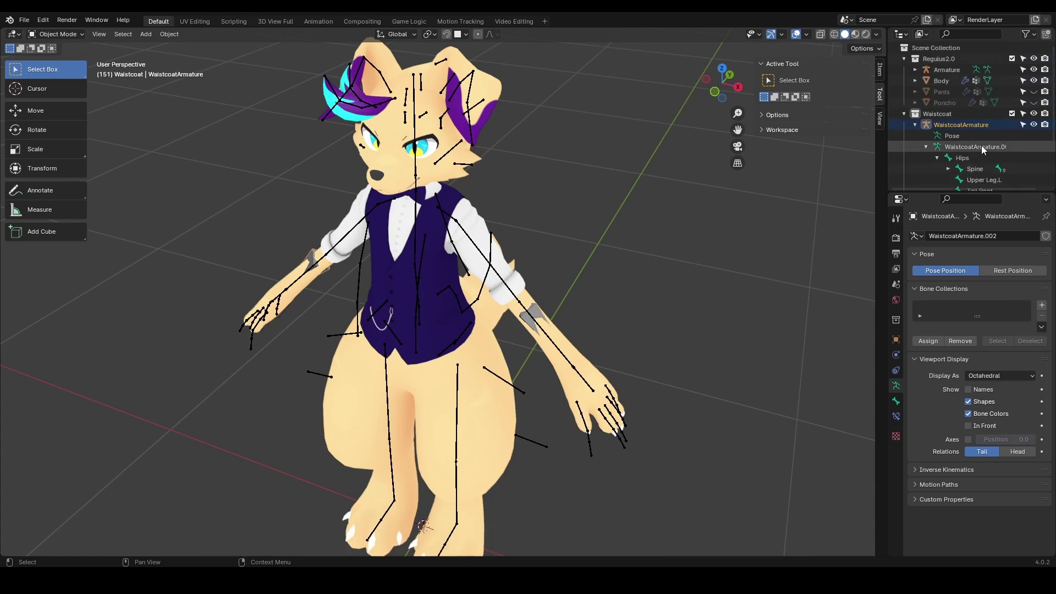
Expand the Regulus2.0 Armature's Hips bones and compare their names with the WaistcoatArmature bones
click(915, 69)
click(926, 92)
click(935, 103)
scroll(984, 110, down, 2)
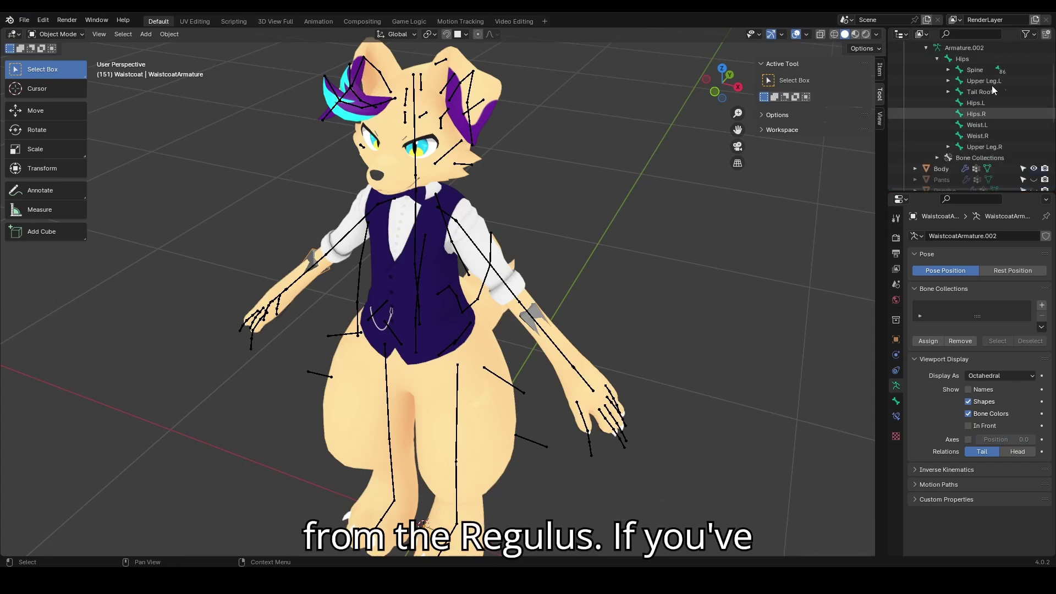
scroll(987, 127, down, 4)
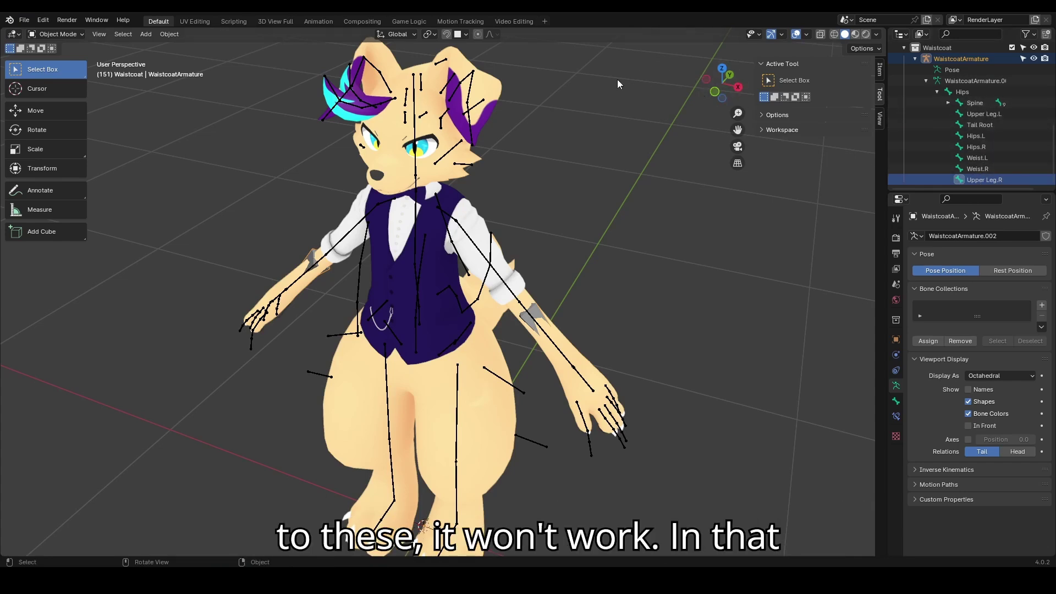
middle_drag(582, 220, 586, 213)
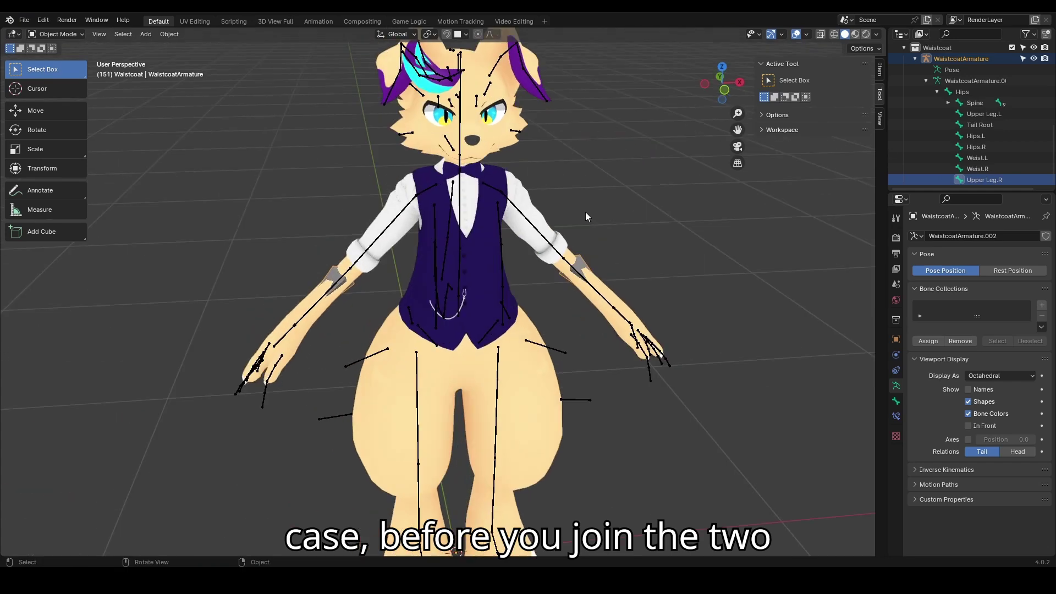
middle_drag(505, 226, 594, 212)
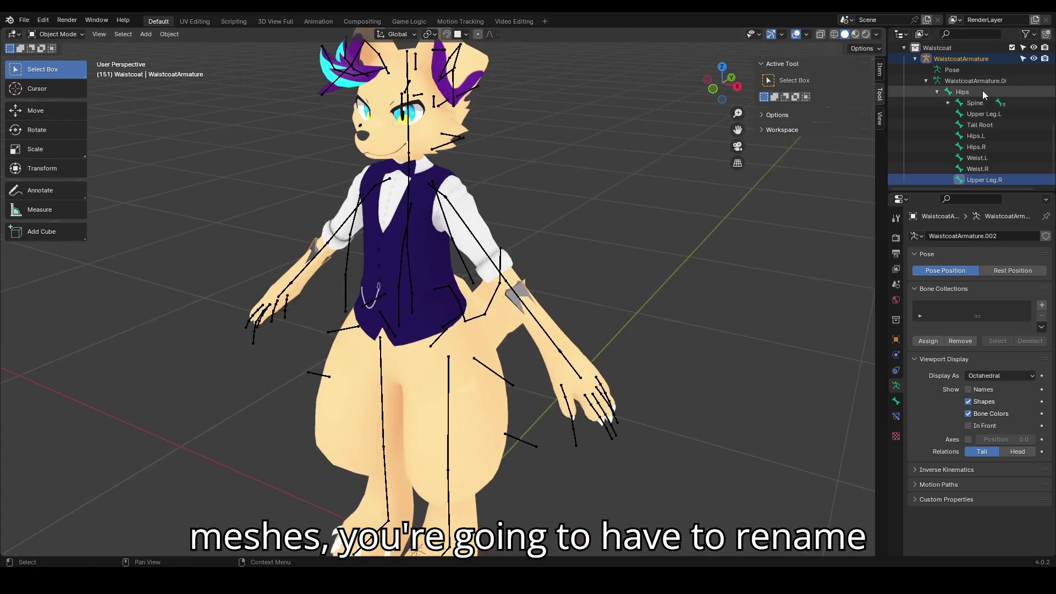
click(975, 103)
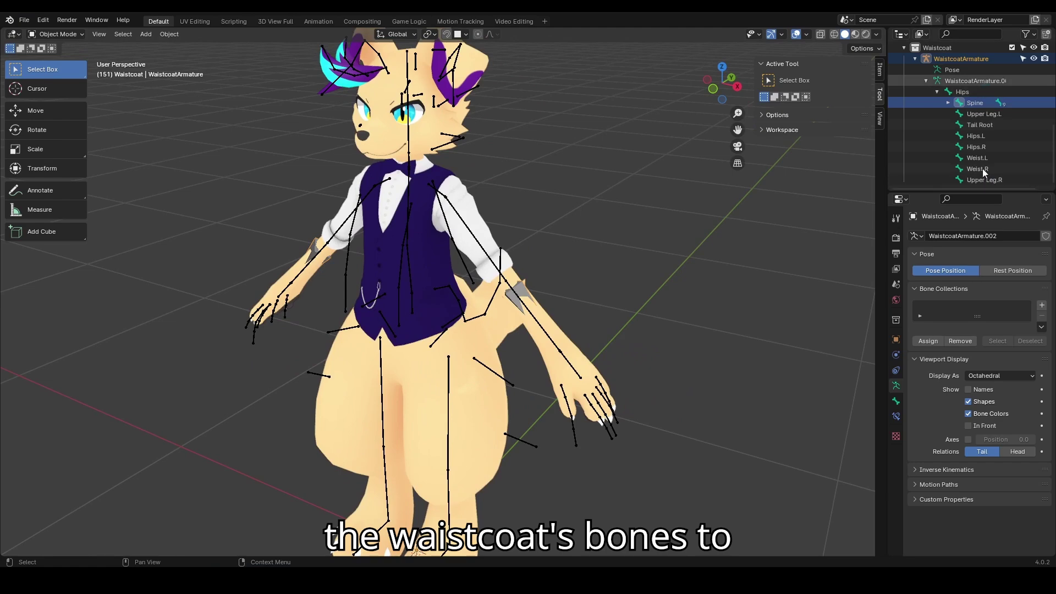
scroll(977, 174, up, 3)
scroll(977, 174, up, 6)
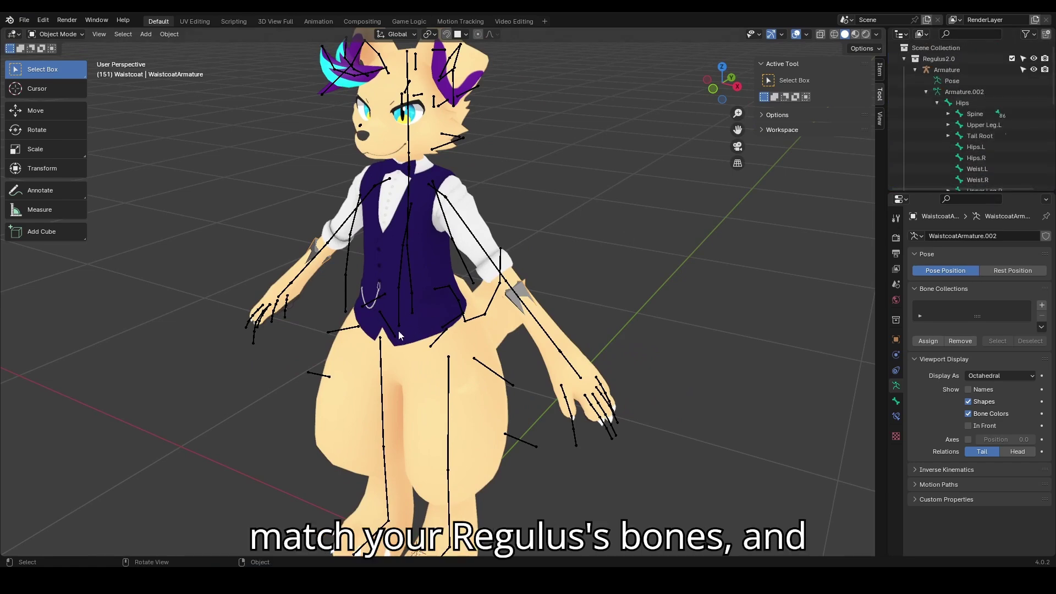
middle_drag(529, 187, 572, 189)
scroll(572, 190, down, 2)
Collapse the armature hierarchies and delete the Waistcoat collection with its leftover armature
click(914, 70)
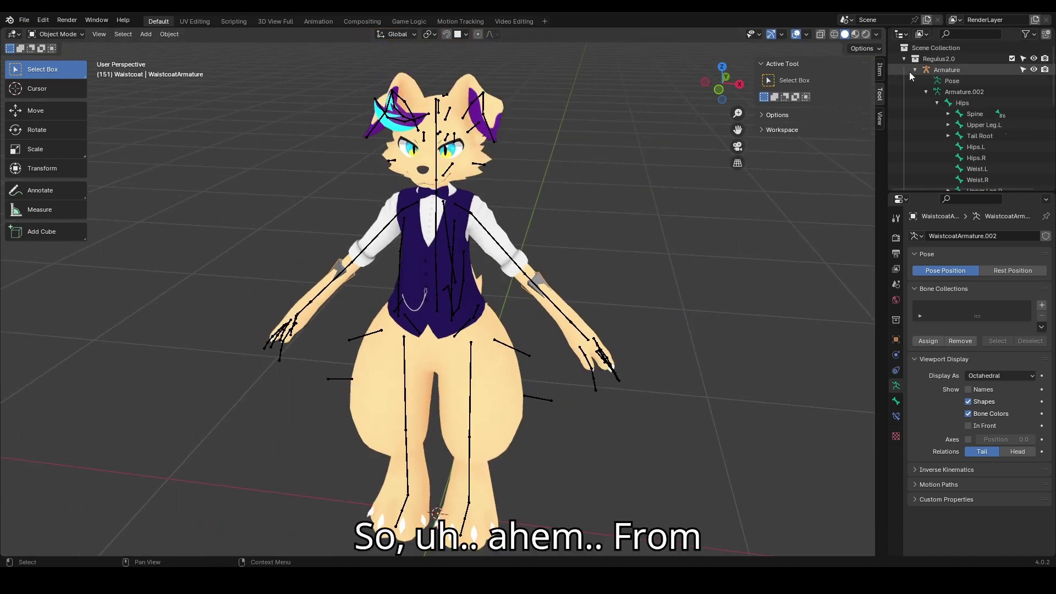
click(903, 114)
click(903, 114)
click(915, 125)
click(935, 115)
key(x)
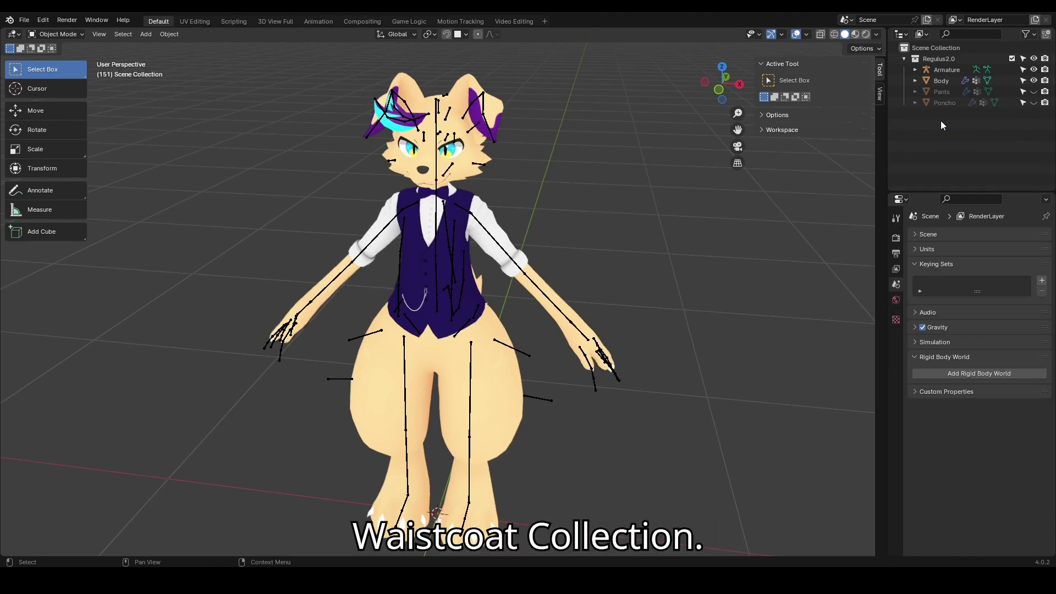
Select the Body mesh and hide the Regulus2.0 Armature in the viewport
click(939, 81)
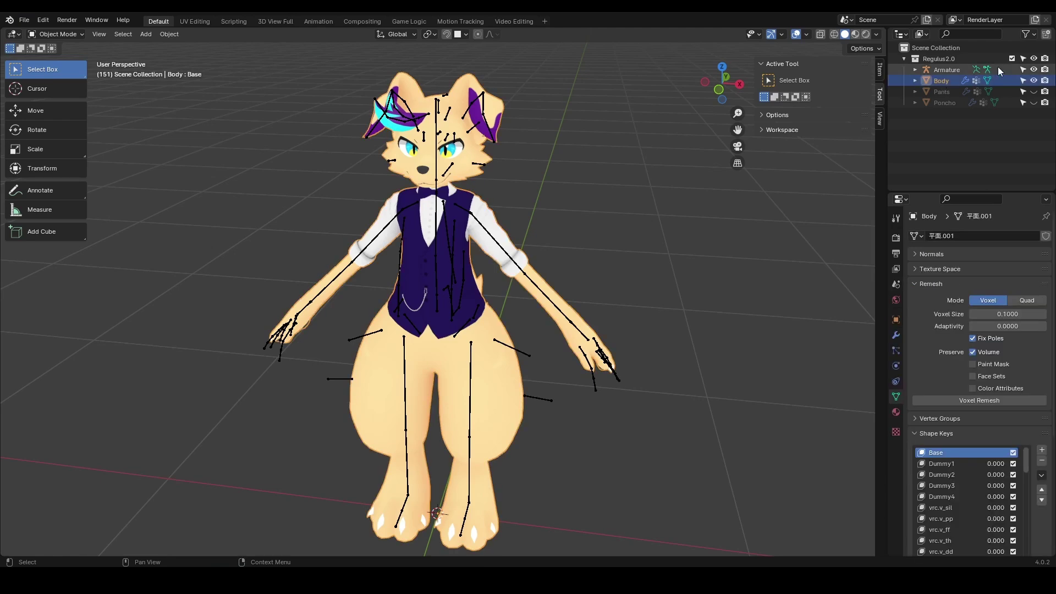
click(1034, 70)
scroll(675, 201, up, 1)
middle_drag(675, 200, 596, 252)
scroll(623, 243, up, 1)
scroll(623, 243, down, 1)
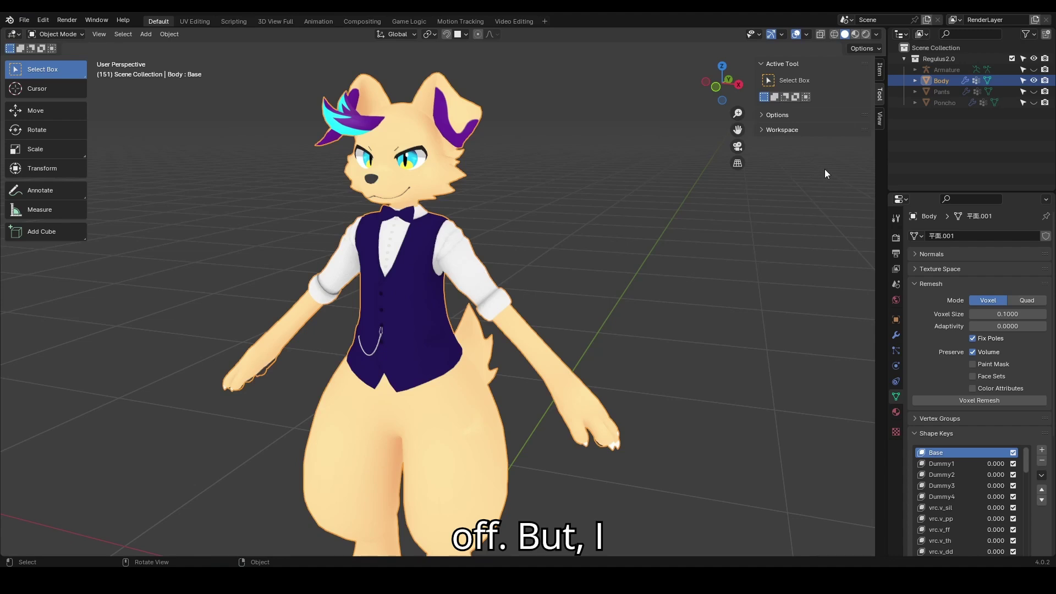
Remove the Basis shape key located just above the waistcoat shape keys in the Body mesh's list
scroll(1048, 402, down, 7)
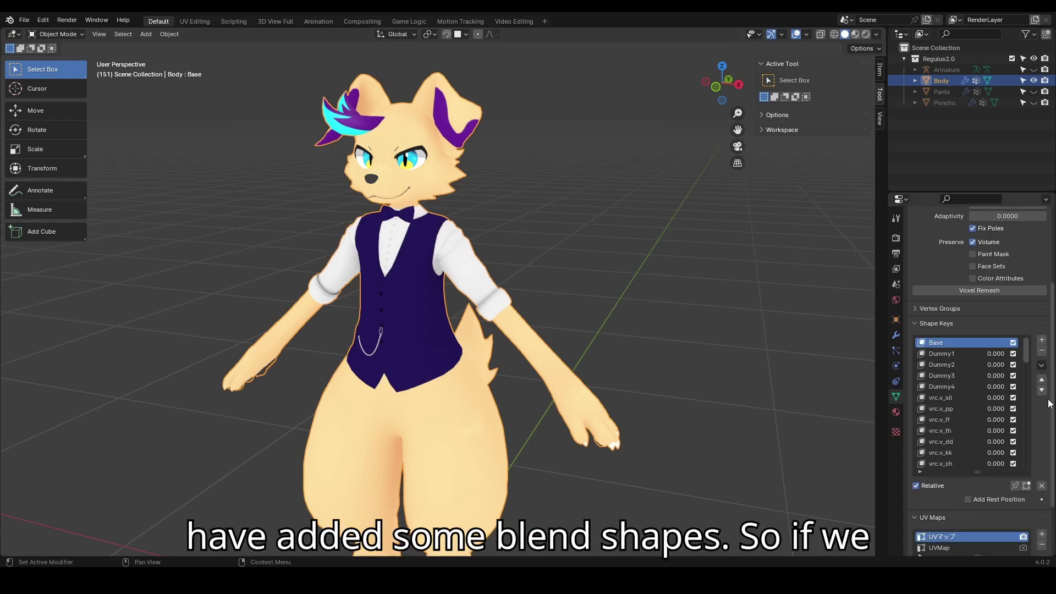
drag(1025, 301, 1021, 429)
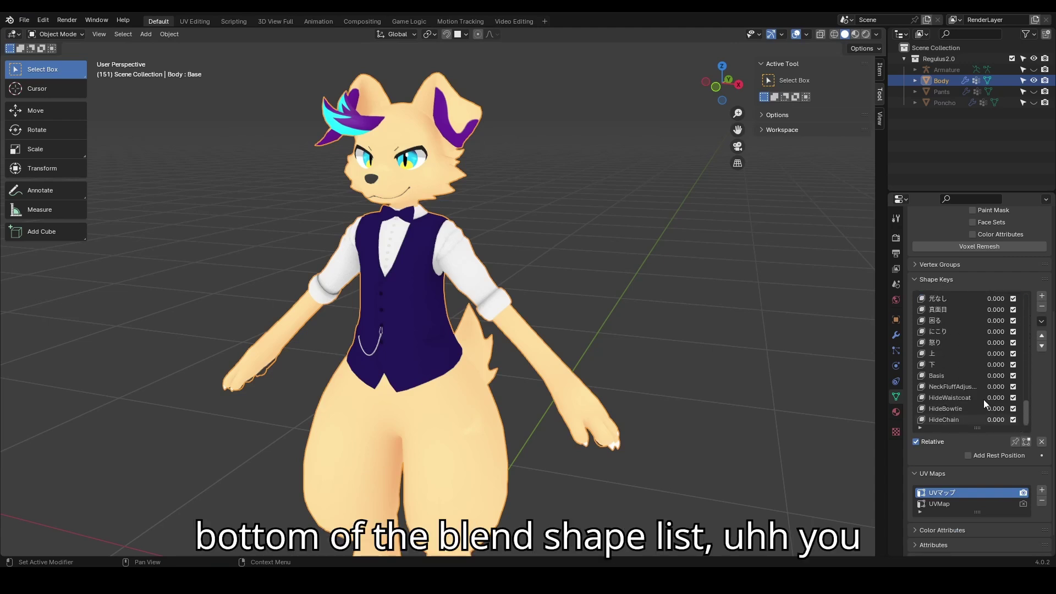
scroll(1048, 374, down, 1)
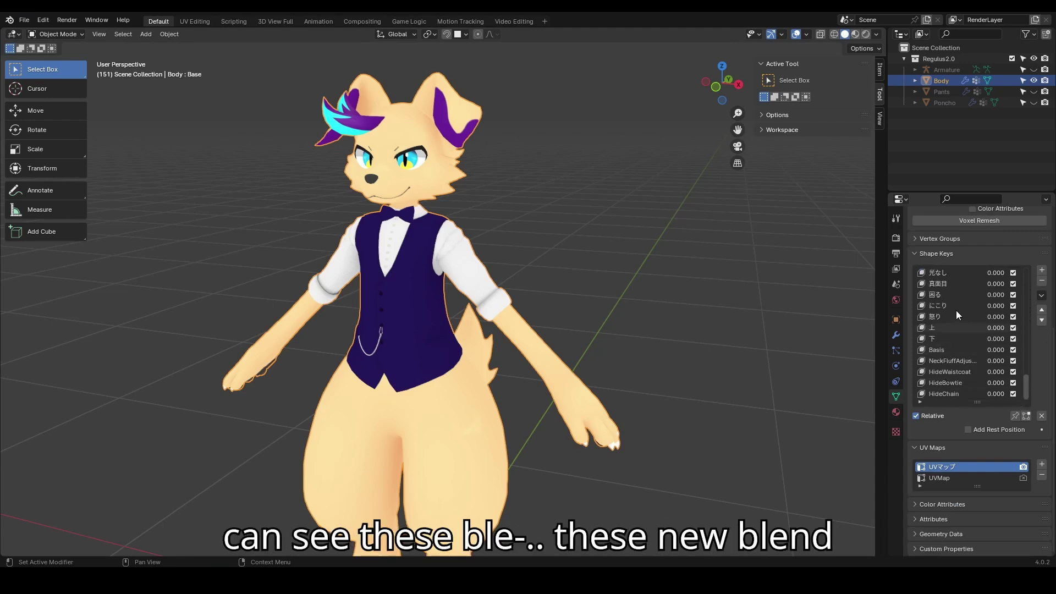
click(951, 349)
click(1041, 281)
scroll(1035, 371, down, 2)
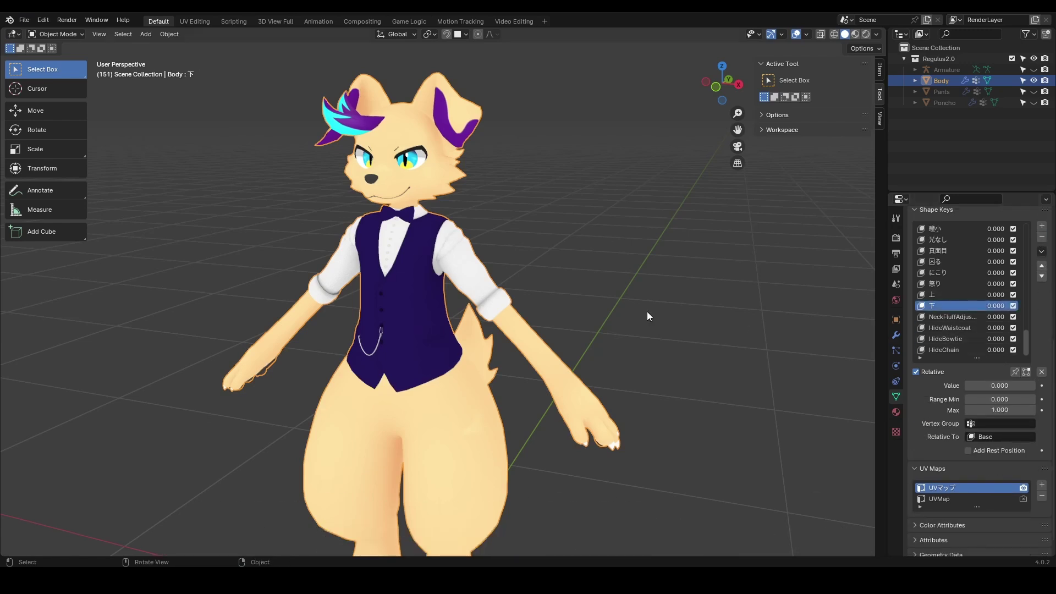
Test the Body mesh's HideWaistcoat shape key and return its value to 0
scroll(633, 311, up, 1)
middle_drag(602, 307, 576, 309)
scroll(576, 309, up, 3)
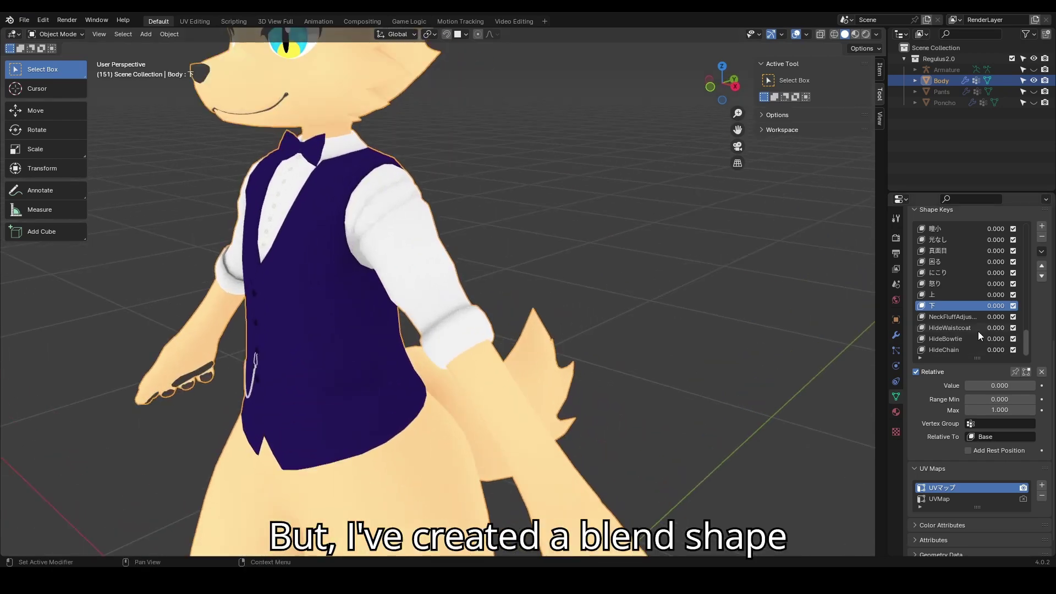
click(968, 329)
scroll(691, 293, down, 3)
drag(992, 385, 963, 385)
Test the HideBowtie and HideChain shape keys on the Body mesh, leaving their values at 0
click(945, 338)
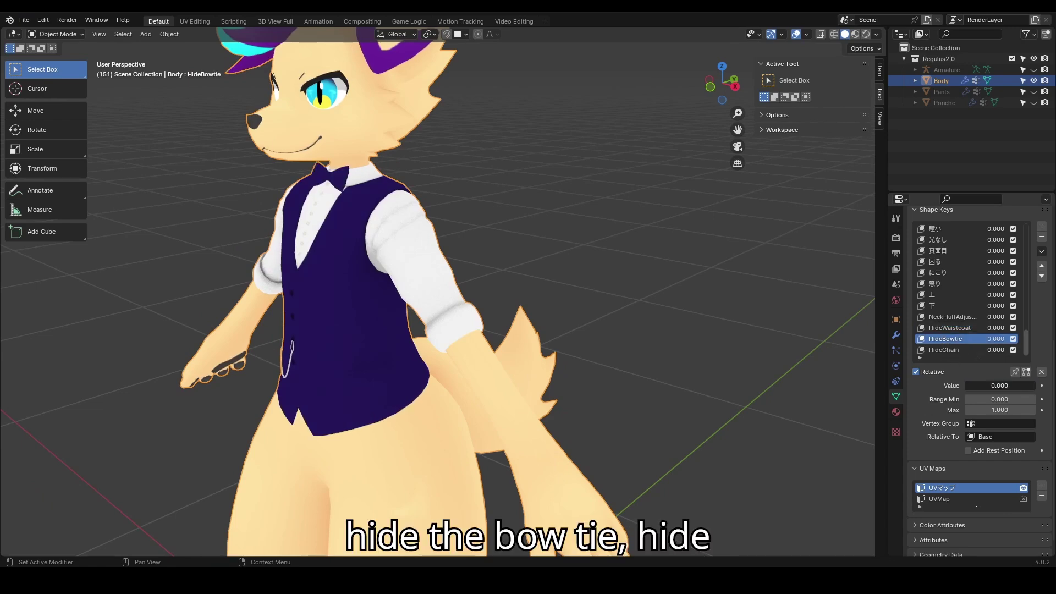
click(953, 349)
middle_drag(688, 308, 872, 358)
mouse_move(982, 386)
mouse_down()
mouse_move(1034, 386)
mouse_move(964, 385)
mouse_up()
Preview the NeckFluffAdjustment shape key at 1.000 around the collar and bow tie, and return its value to 0
click(957, 317)
mouse_move(634, 281)
middle_down()
mouse_move(692, 305)
mouse_move(632, 293)
middle_up()
scroll(533, 321, up, 5)
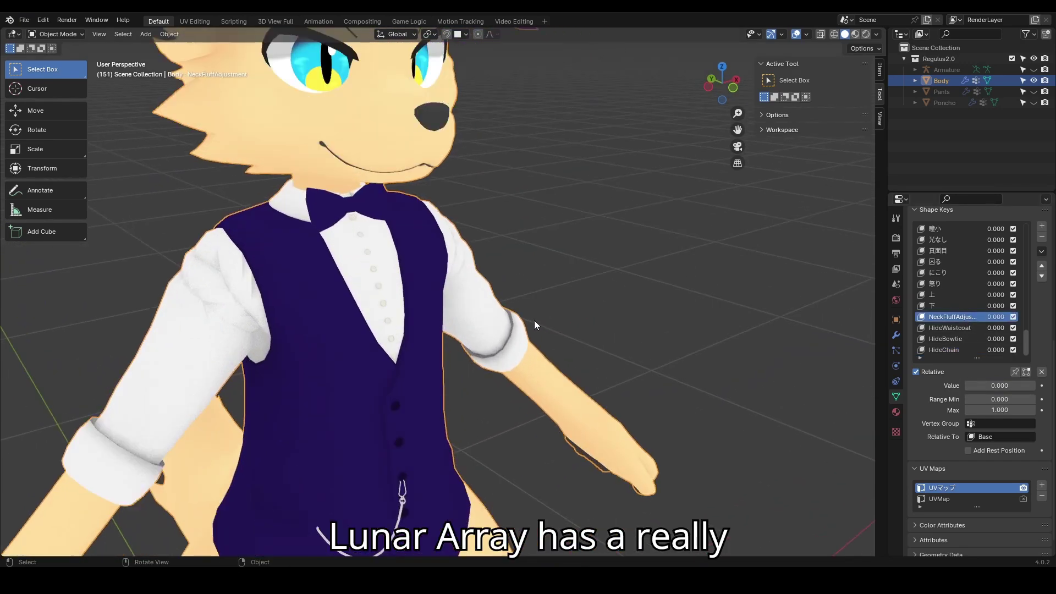
middle_drag(518, 318, 549, 309)
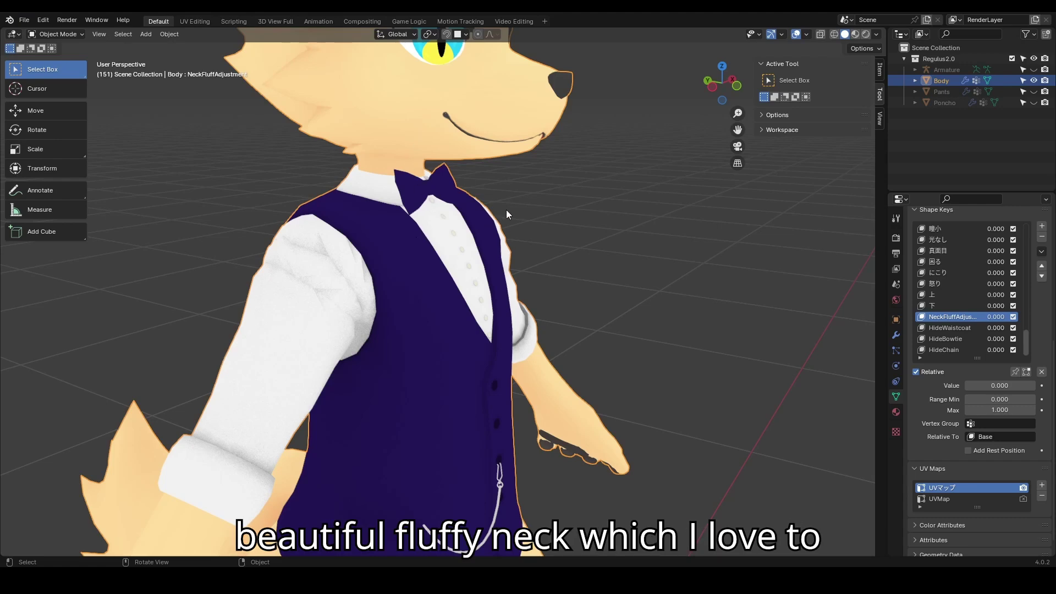
middle_drag(519, 228, 496, 207)
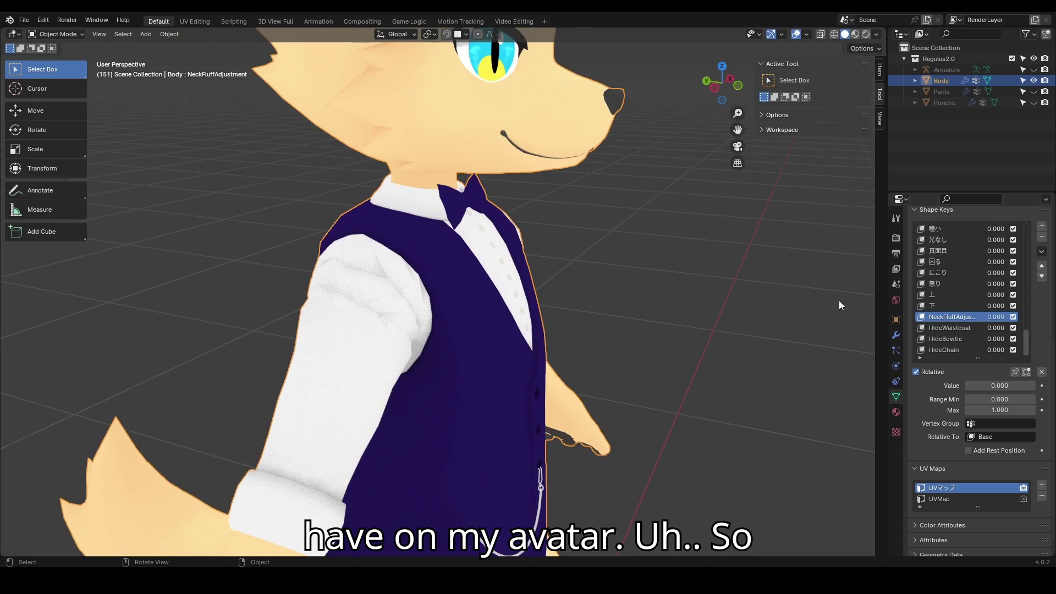
drag(979, 388, 1034, 388)
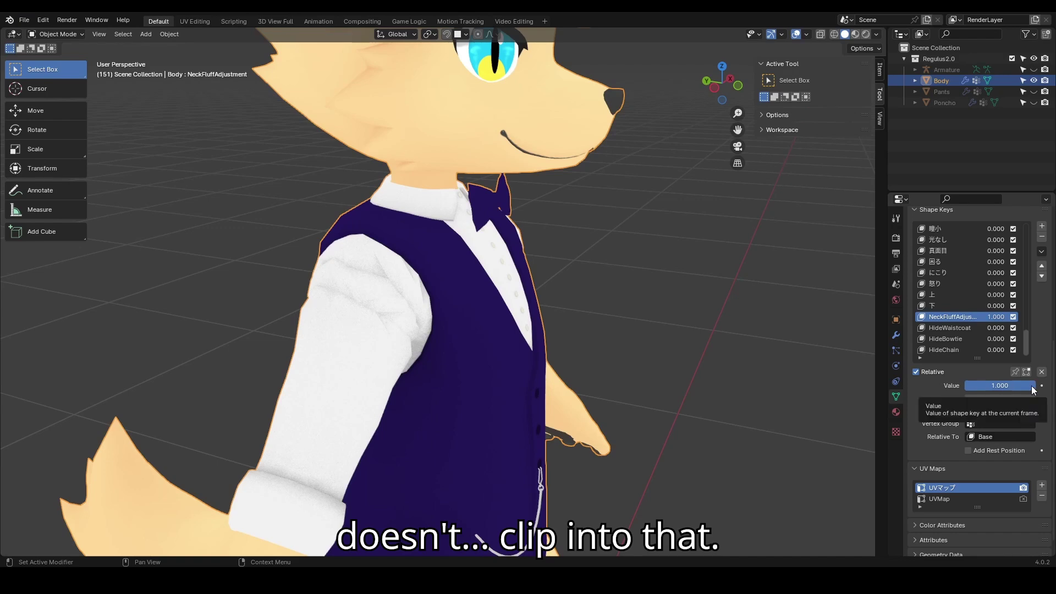
drag(1033, 388, 966, 388)
mouse_move(593, 297)
middle_down()
mouse_move(641, 302)
mouse_move(644, 290)
mouse_move(567, 301)
mouse_move(583, 295)
middle_up()
scroll(632, 305, down, 4)
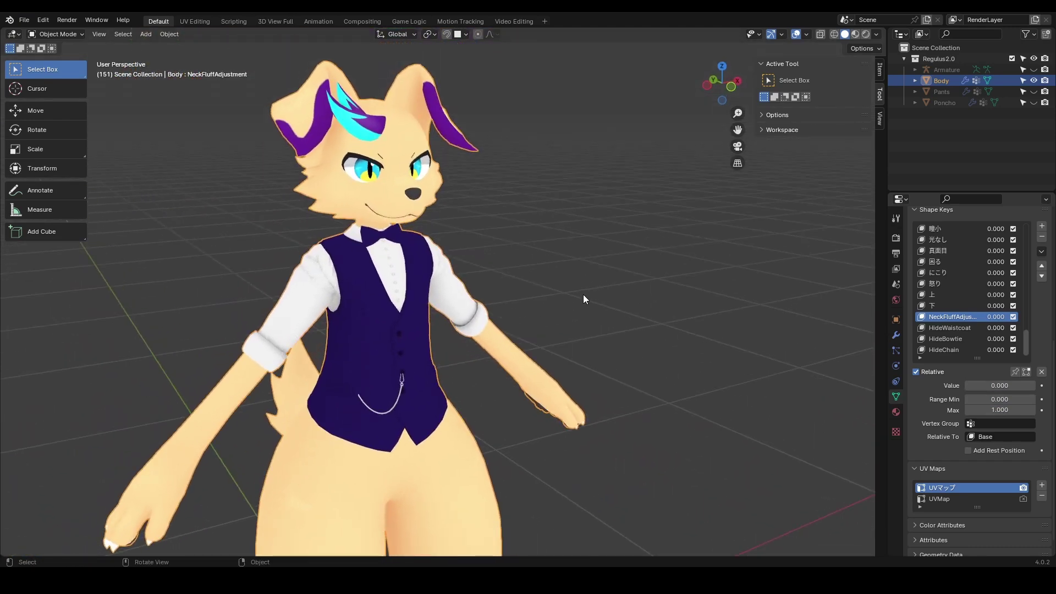
scroll(583, 297, down, 2)
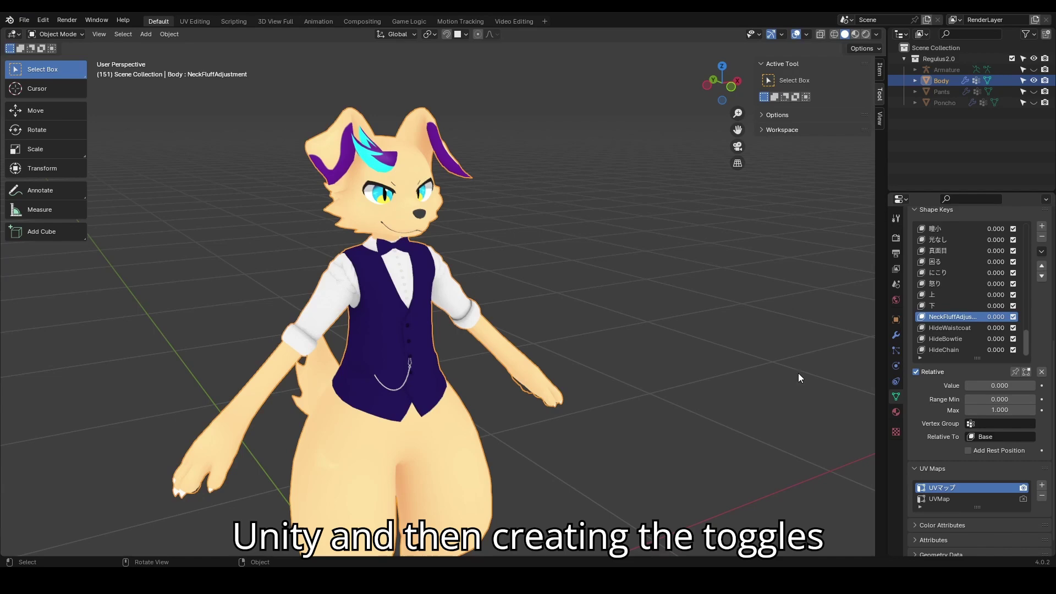
scroll(343, 301, up, 5)
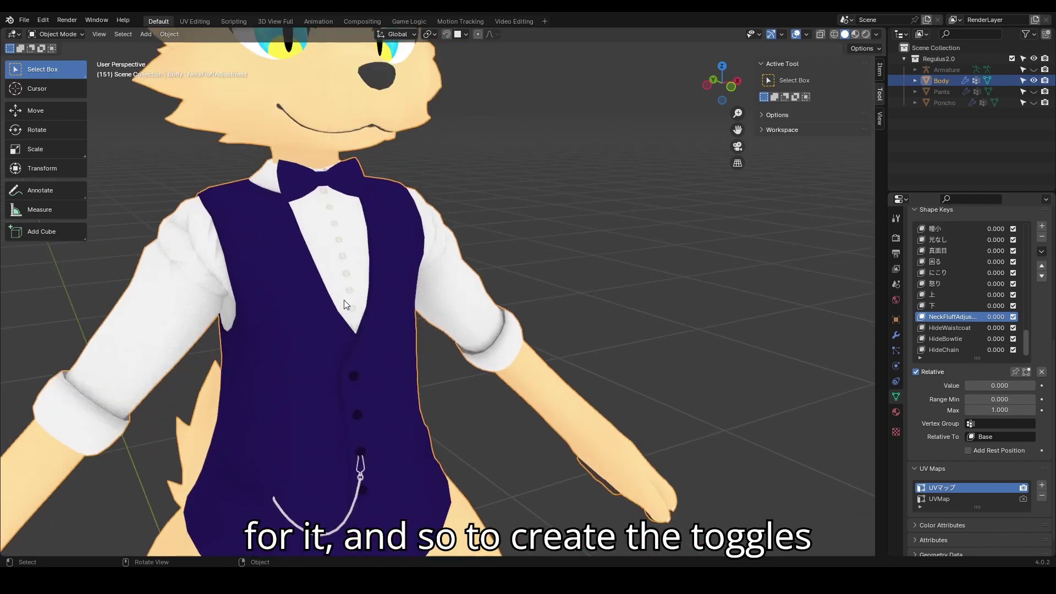
scroll(344, 299, down, 2)
middle_drag(345, 298, 527, 227)
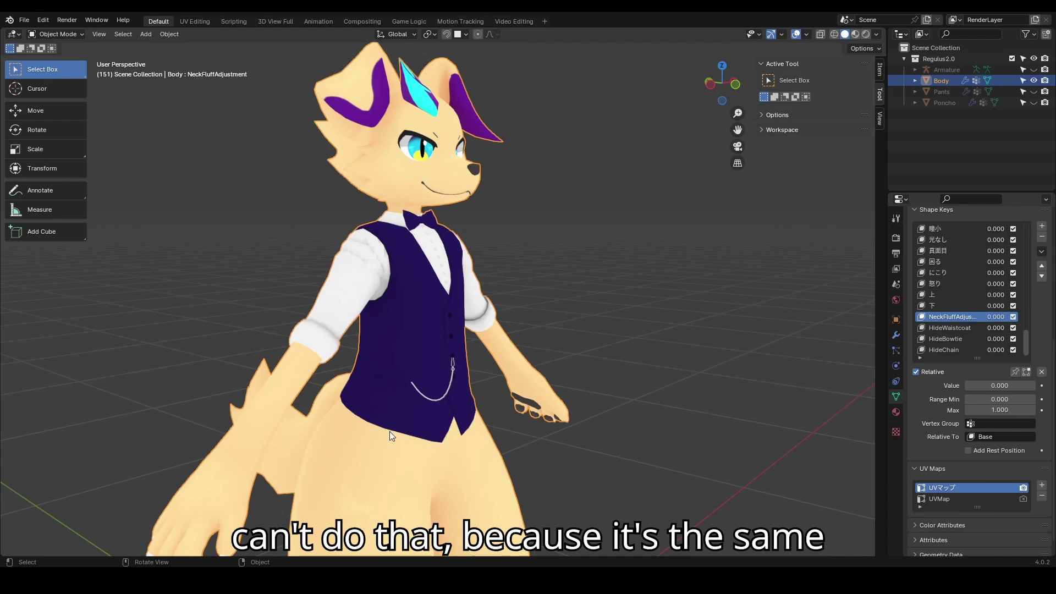
click(513, 292)
click(444, 301)
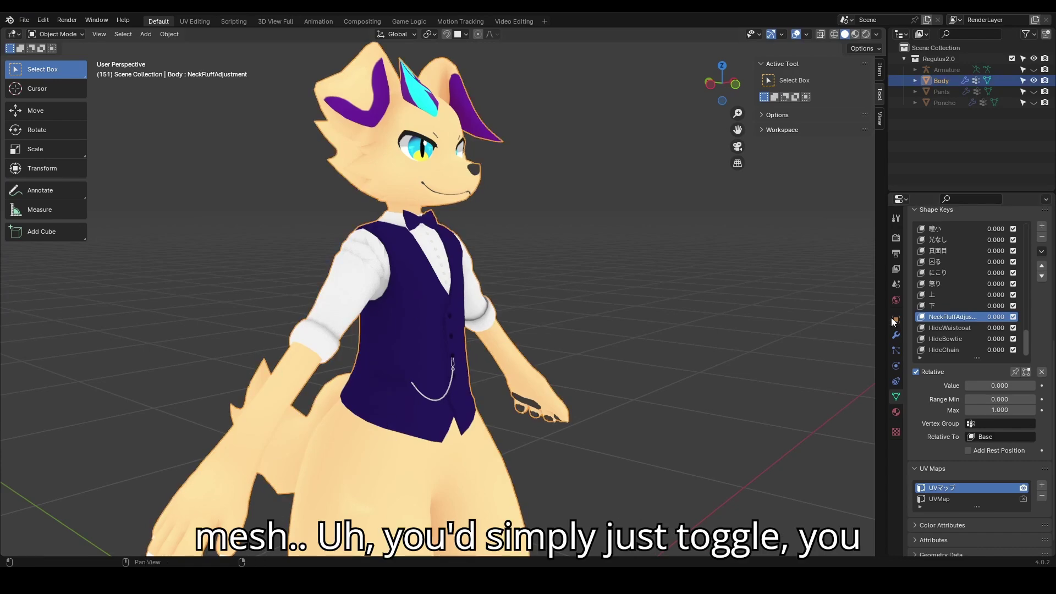
Demonstrate the HideWaistcoat shape key once more, reset it to 0 and view the outfit from several angles
click(956, 328)
mouse_move(978, 385)
mouse_down()
mouse_move(1020, 386)
mouse_move(969, 385)
mouse_move(1035, 386)
mouse_move(969, 386)
mouse_up()
middle_drag(553, 298, 417, 299)
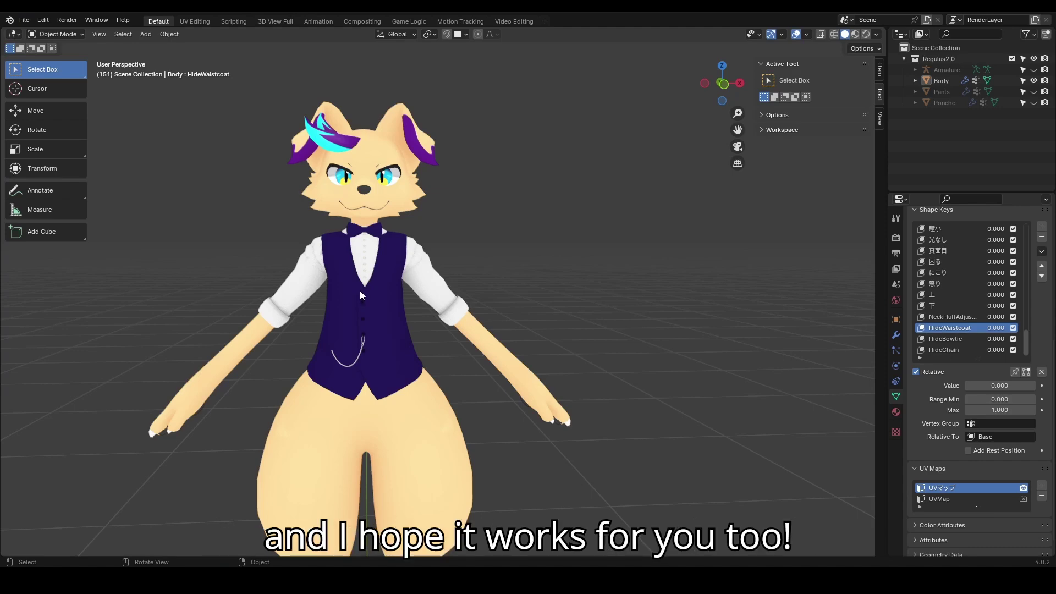
middle_drag(620, 298, 663, 304)
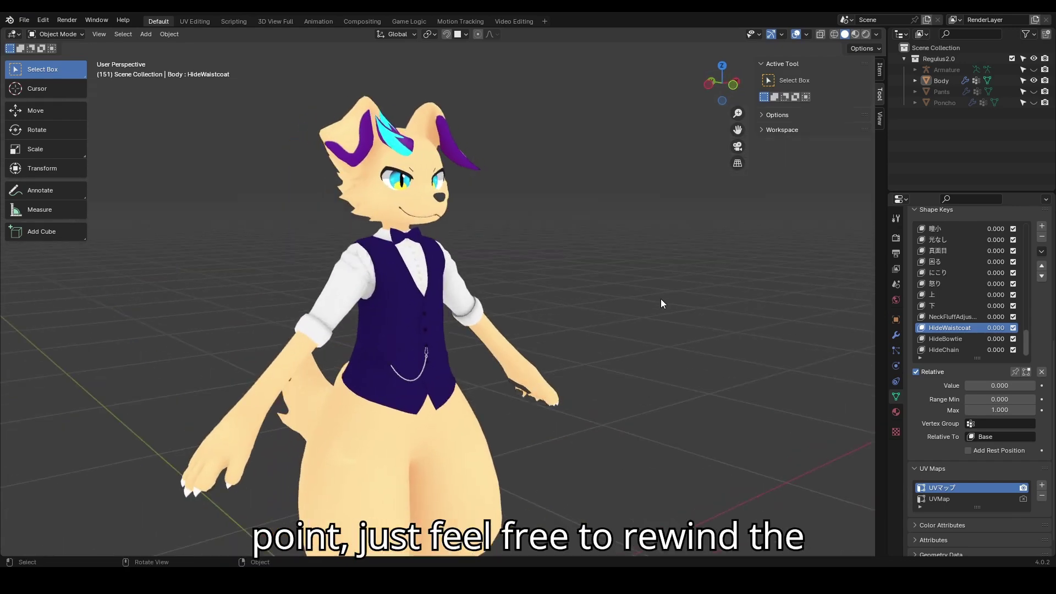
middle_drag(660, 303, 636, 312)
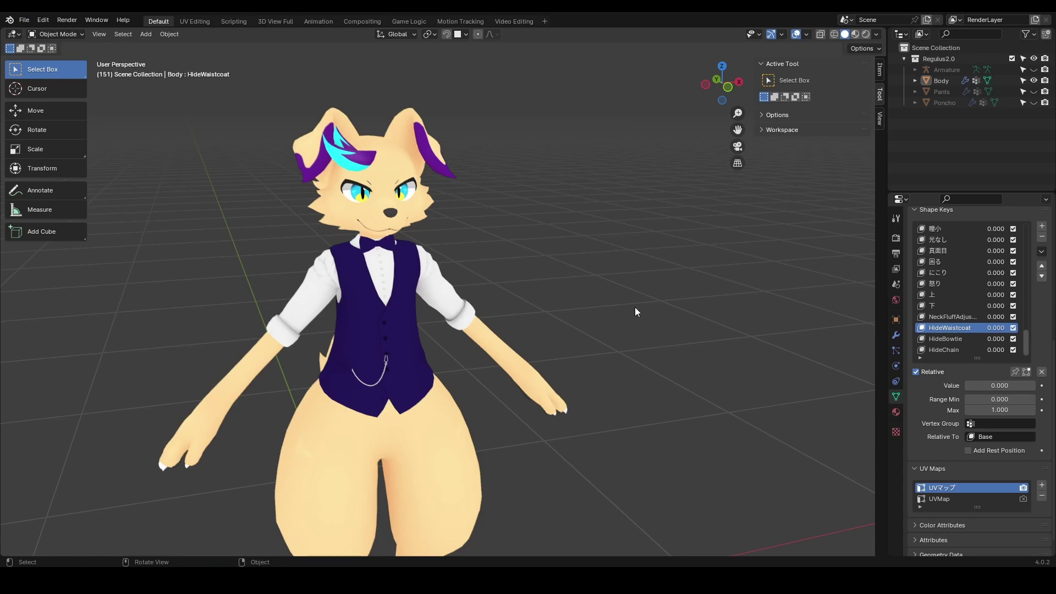
Make the Regulus2.0 Armature, Pants and Poncho visible in the viewport
click(1034, 69)
click(1034, 91)
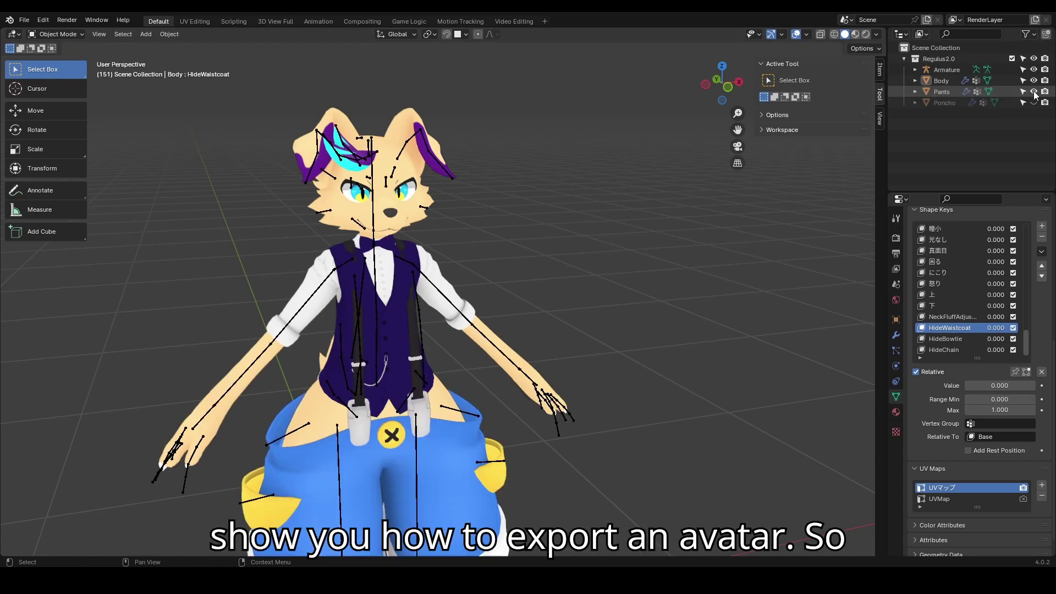
click(1034, 102)
click(949, 70)
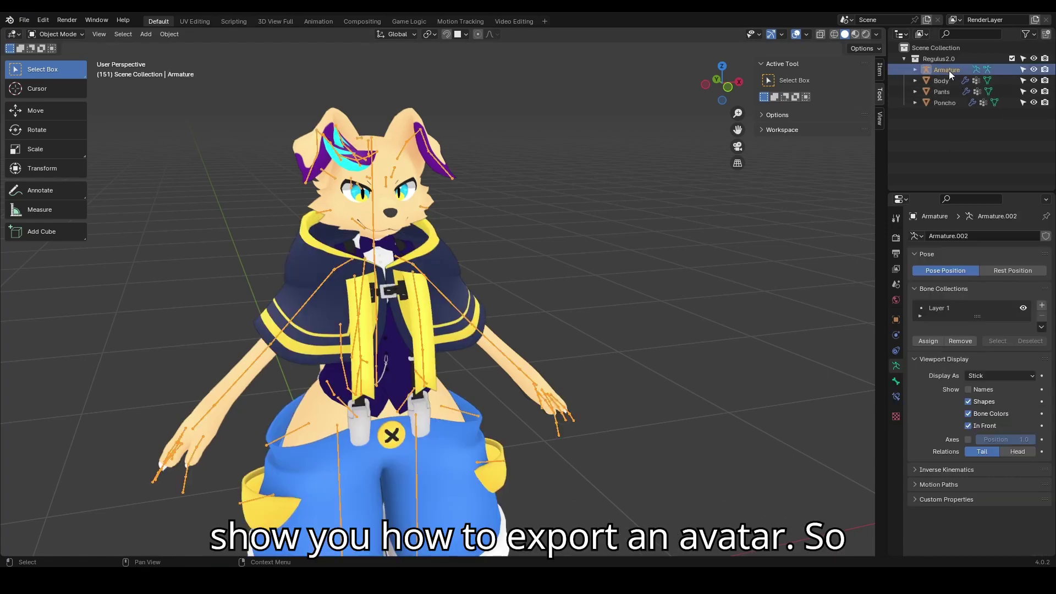
shift+click(938, 102)
middle_drag(751, 143, 555, 149)
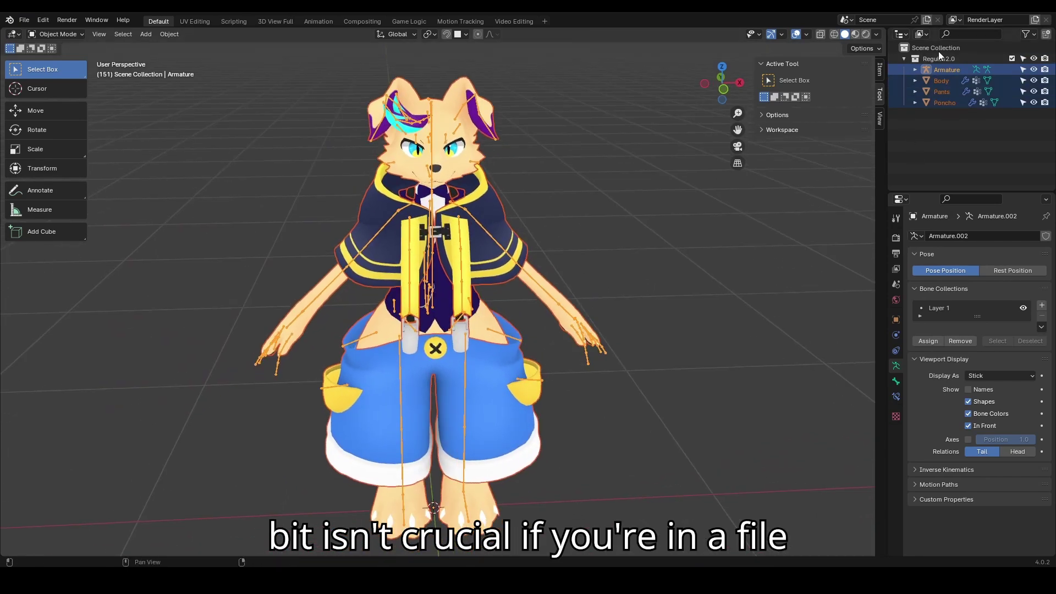
click(781, 189)
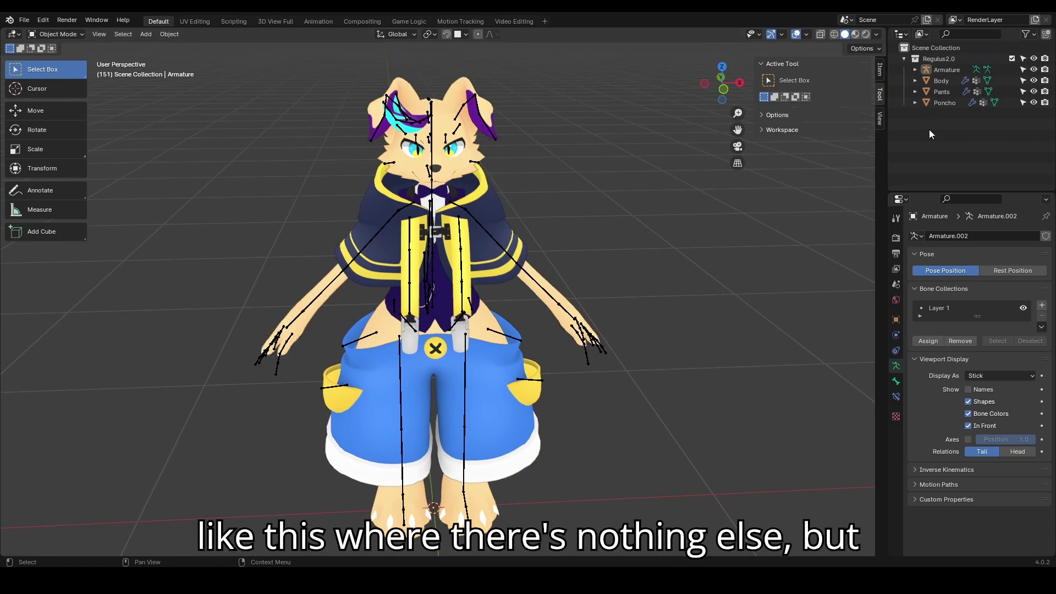
click(940, 70)
shift+click(937, 102)
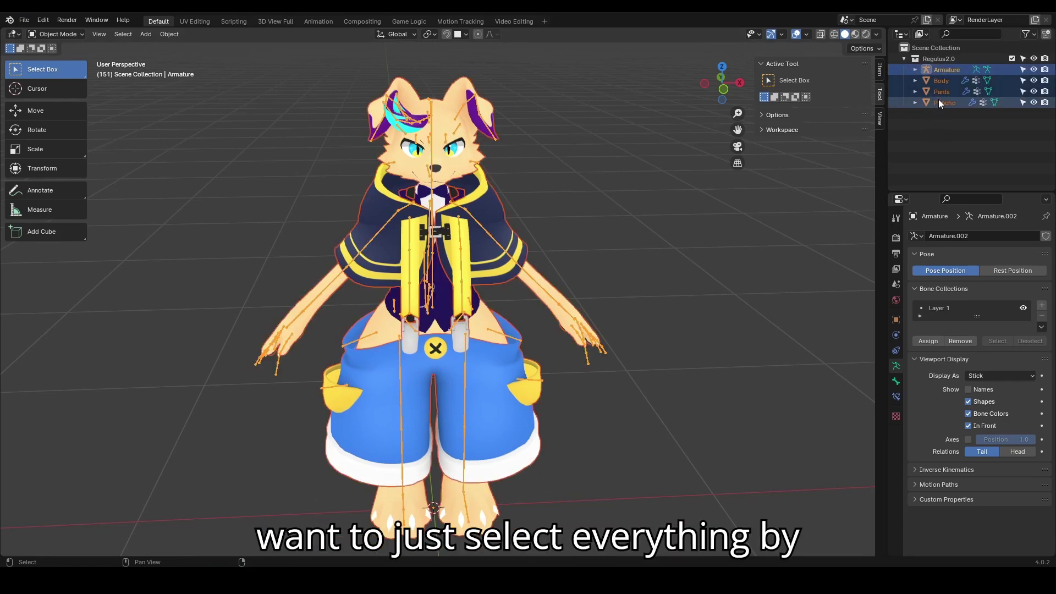
Select the Armature together with the Body, Pants and Poncho meshes
click(942, 71)
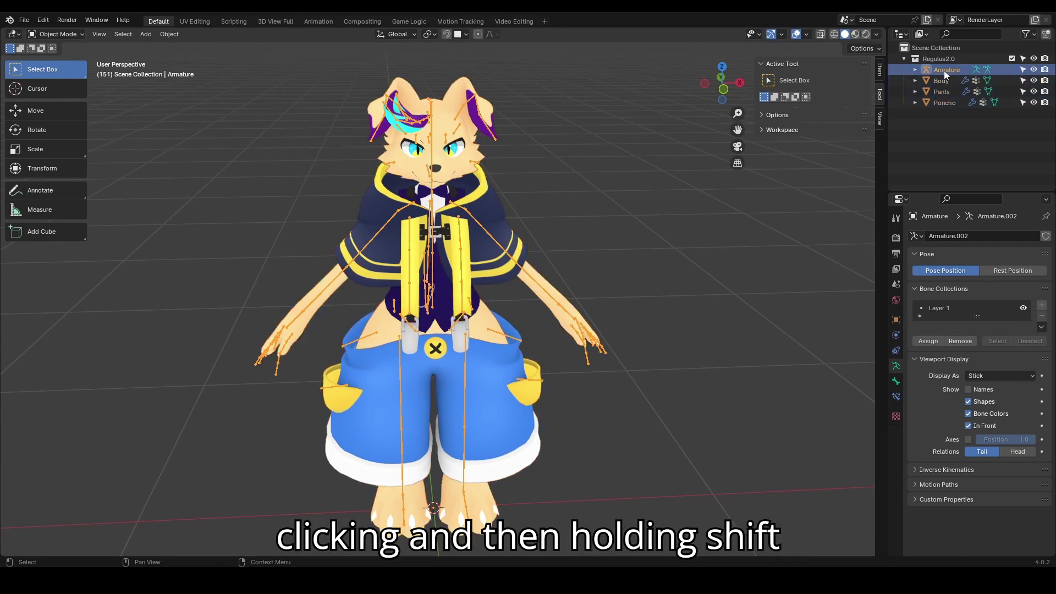
shift+click(947, 103)
mouse_move(526, 219)
middle_down()
mouse_move(509, 219)
mouse_move(521, 217)
middle_up()
Start an FBX export of the avatar and limit it to Selected Objects
click(23, 21)
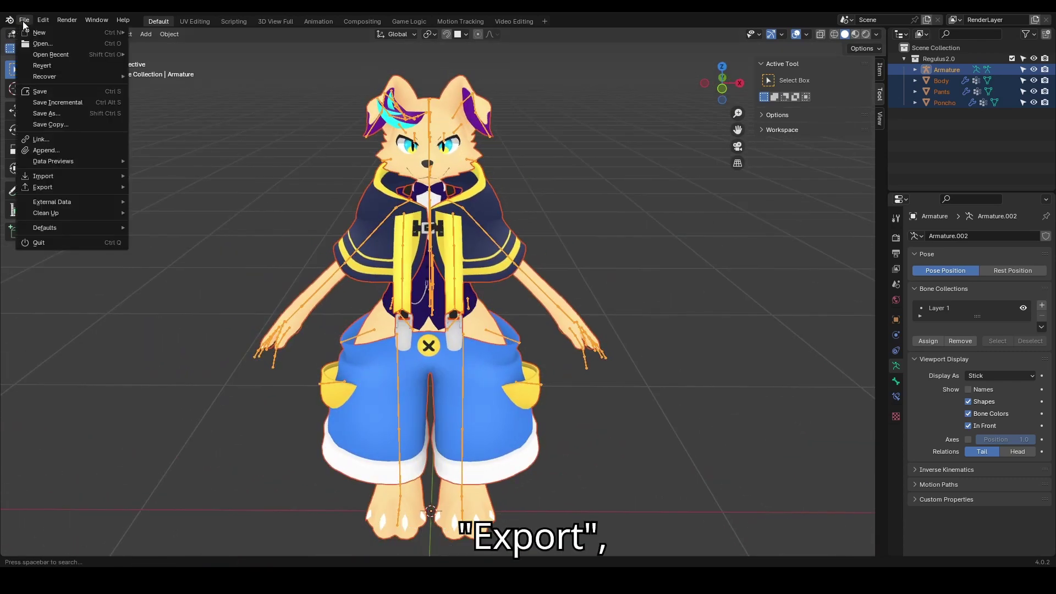
mouse_move(78, 187)
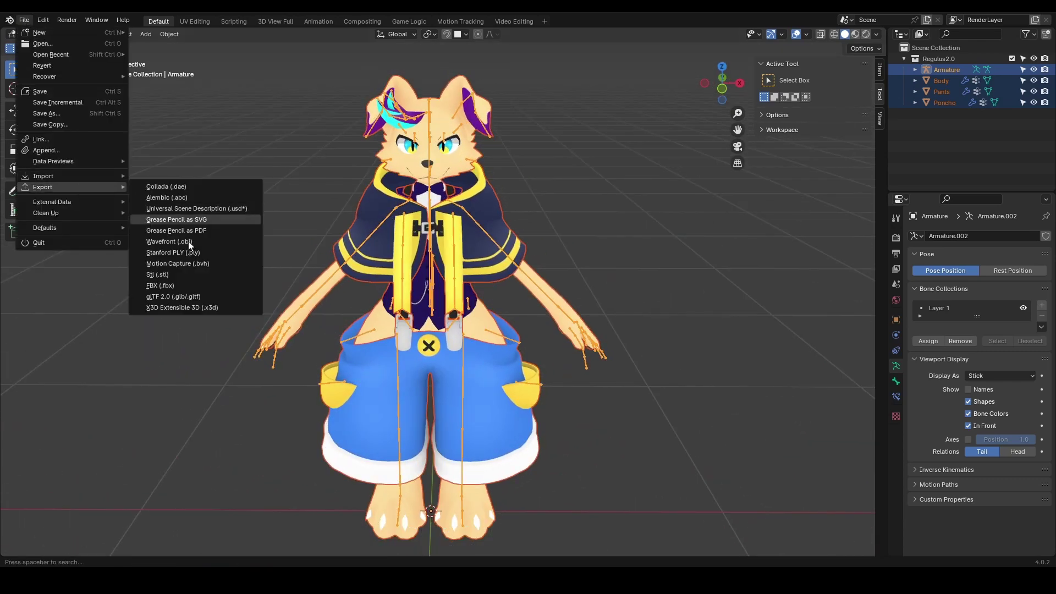
click(183, 285)
drag(582, 118, 535, 106)
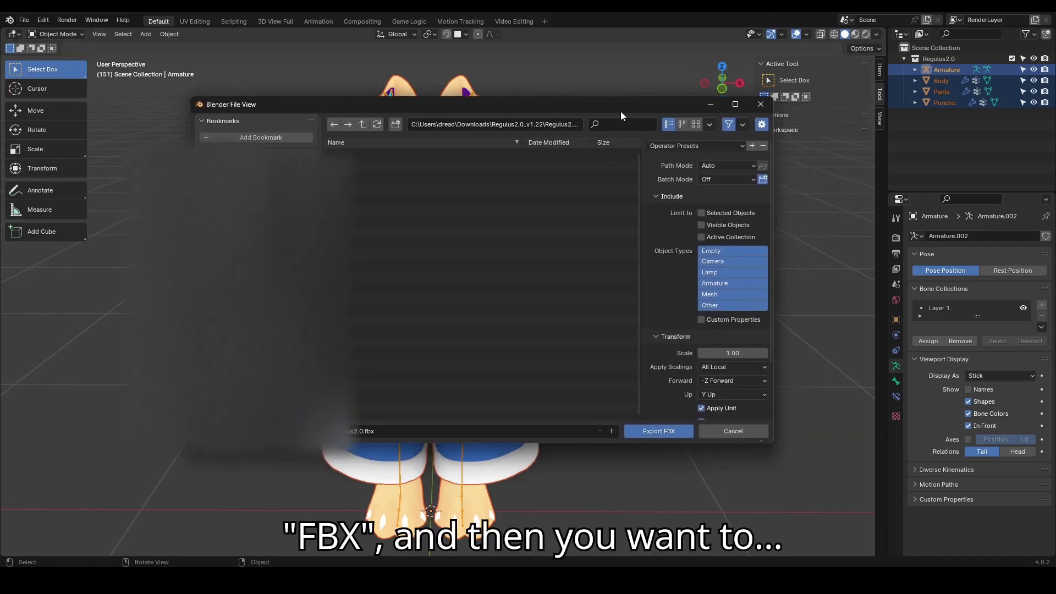
drag(622, 108, 564, 104)
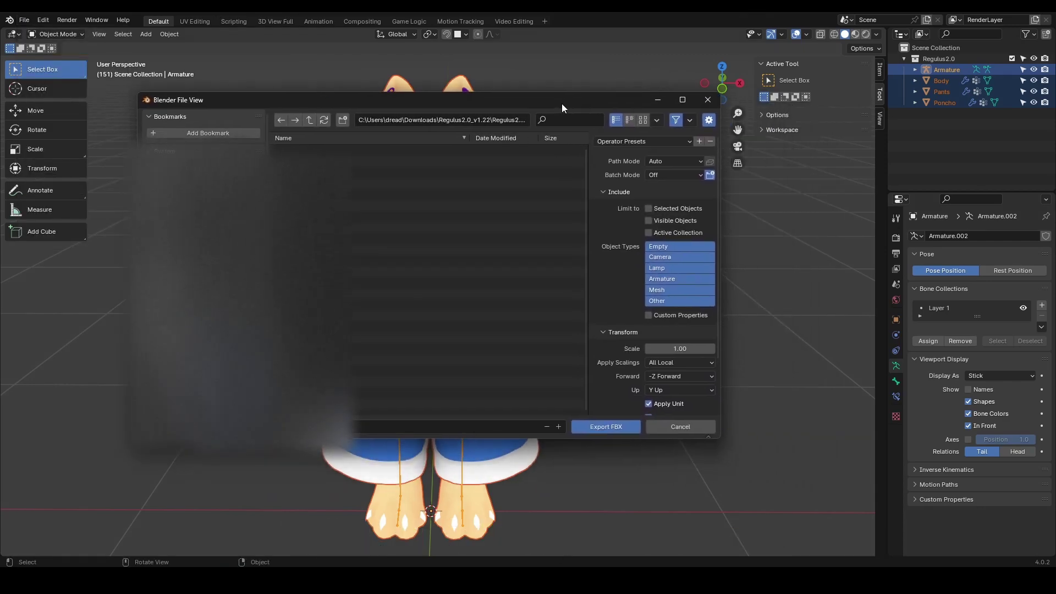
click(642, 209)
Set Apply Scalings to FBX Units Scale in the export's Transform options
scroll(601, 229, down, 3)
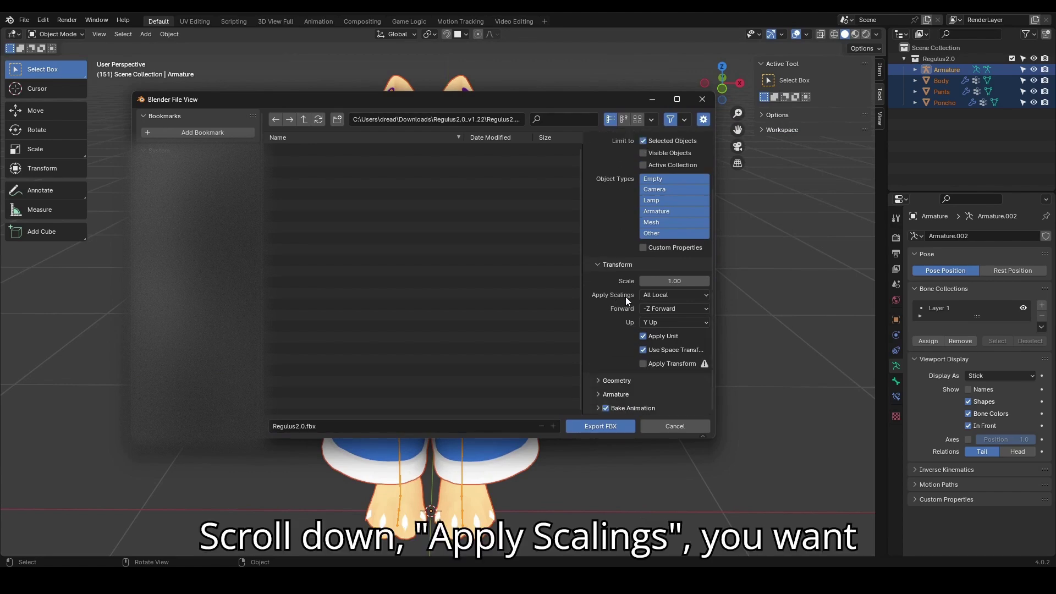
click(651, 295)
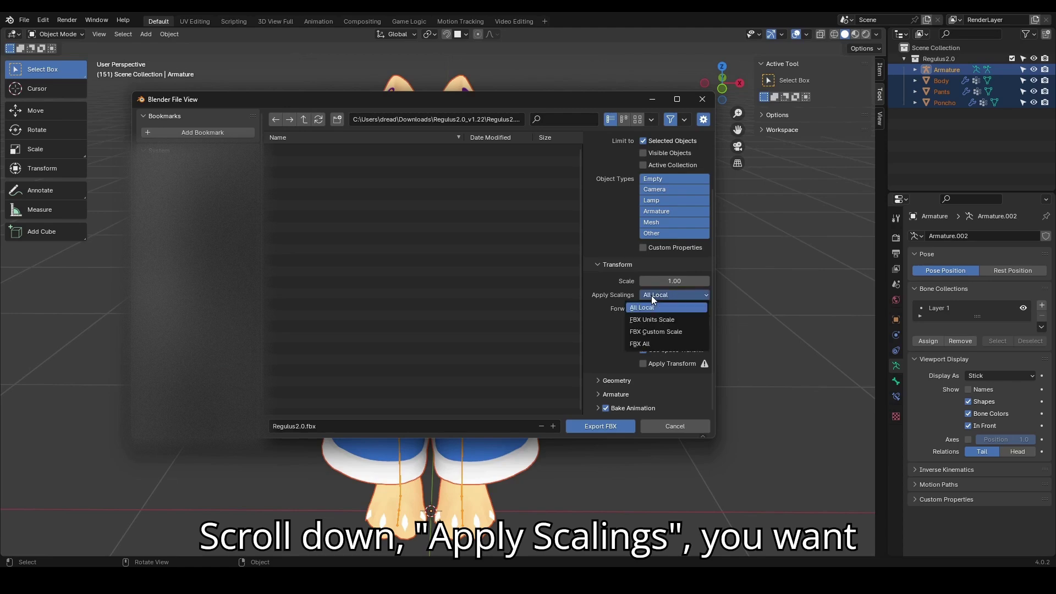
click(664, 321)
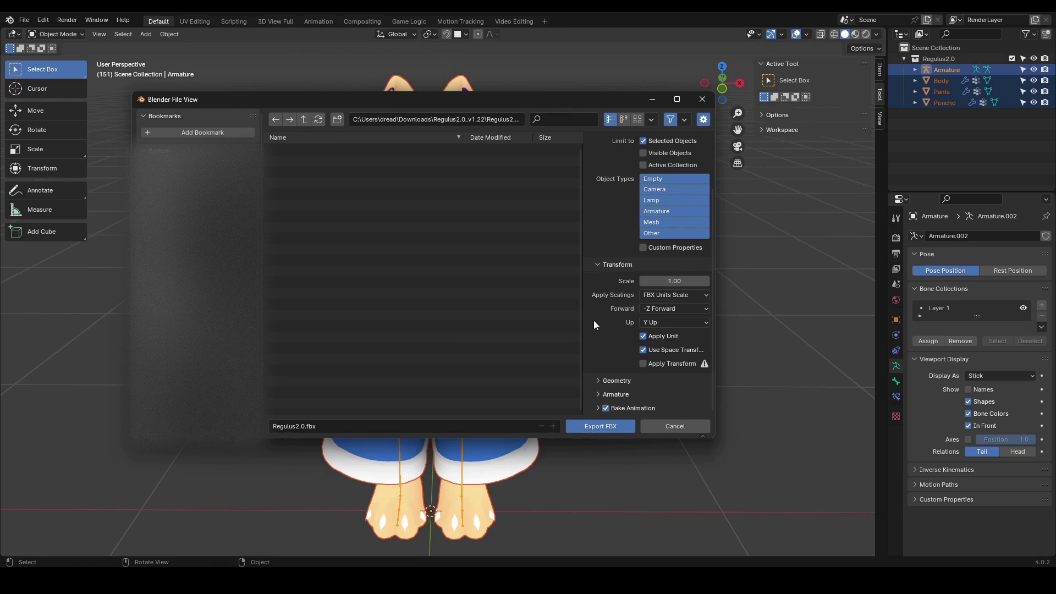
Expand the FBX export's Armature options and turn off Bake Animation, and close the export window without exporting
click(599, 393)
scroll(602, 351, down, 3)
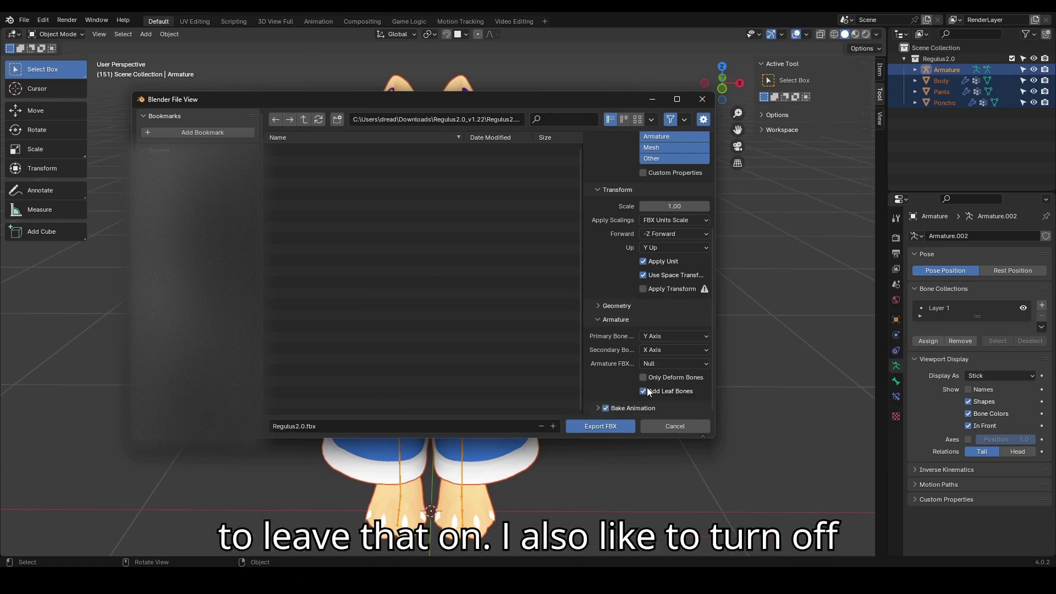
click(605, 408)
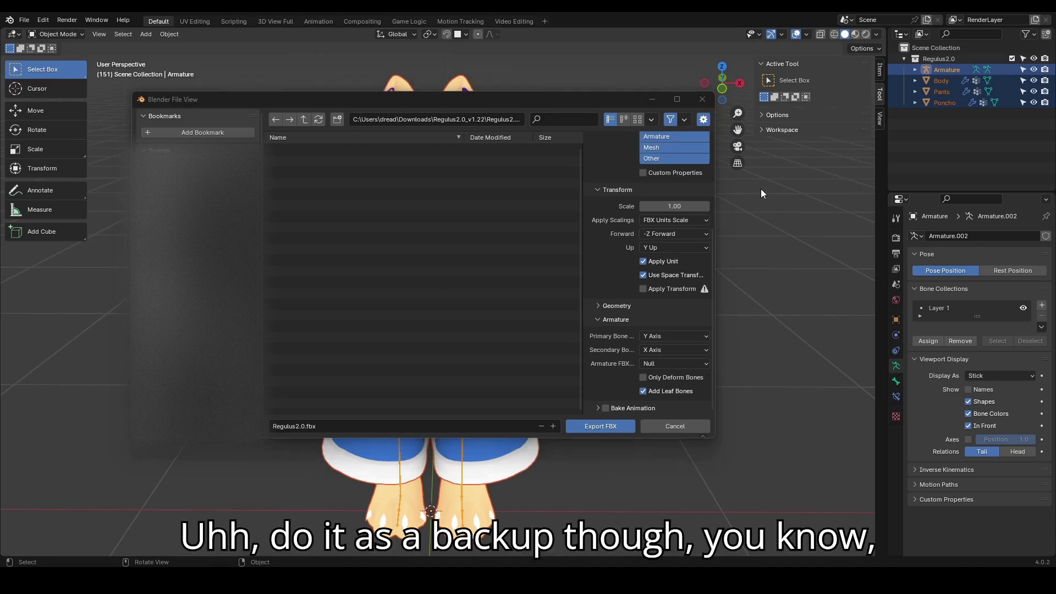
click(701, 99)
Hide the Pants and Poncho meshes in the viewport and view the waistcoat outfit
mouse_move(500, 299)
middle_down()
mouse_move(543, 302)
mouse_move(517, 307)
middle_up()
middle_drag(685, 300, 657, 298)
click(1033, 91)
click(1034, 102)
scroll(578, 183, up, 3)
scroll(586, 185, down, 3)
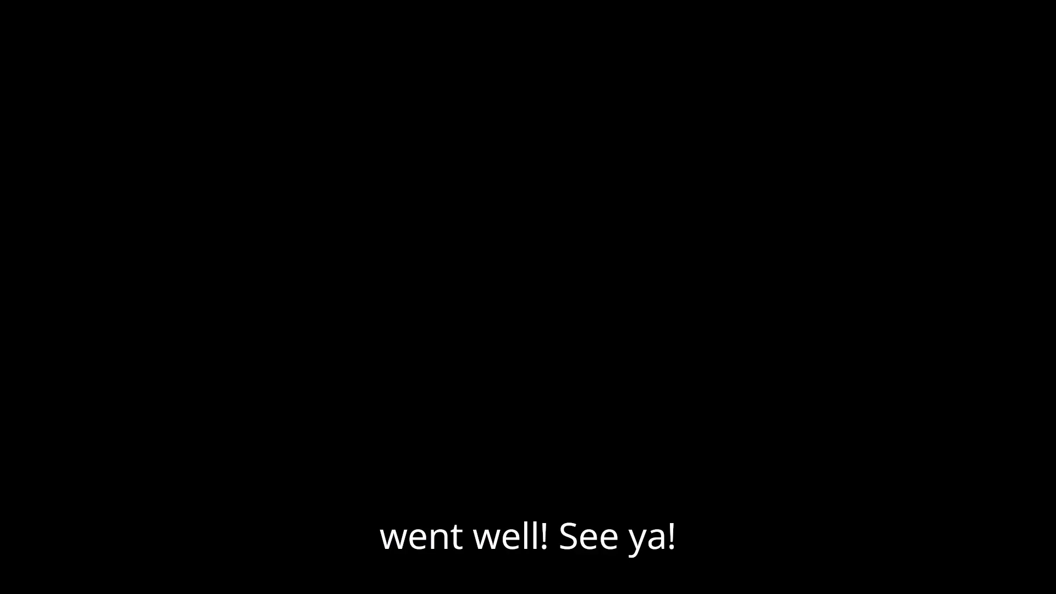